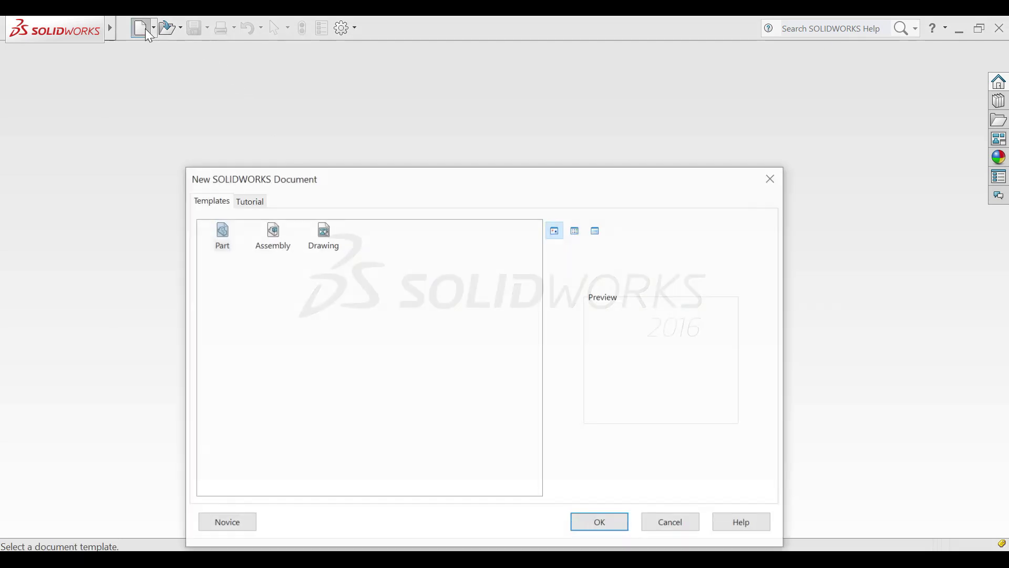
# Create a new blank part and start a sketch on the Top Plane
pyautogui.click(587, 519)
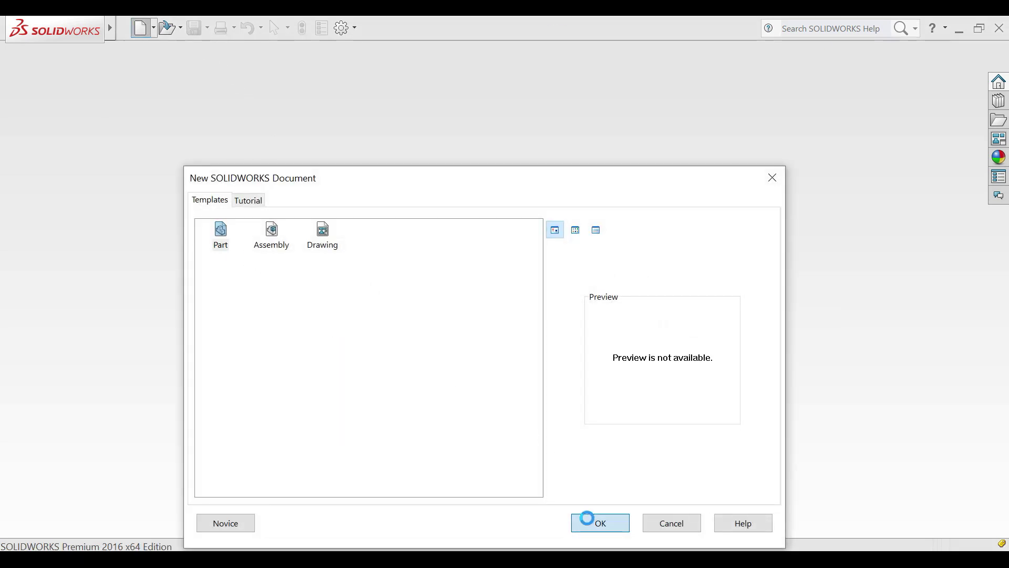
pyautogui.click(65, 114)
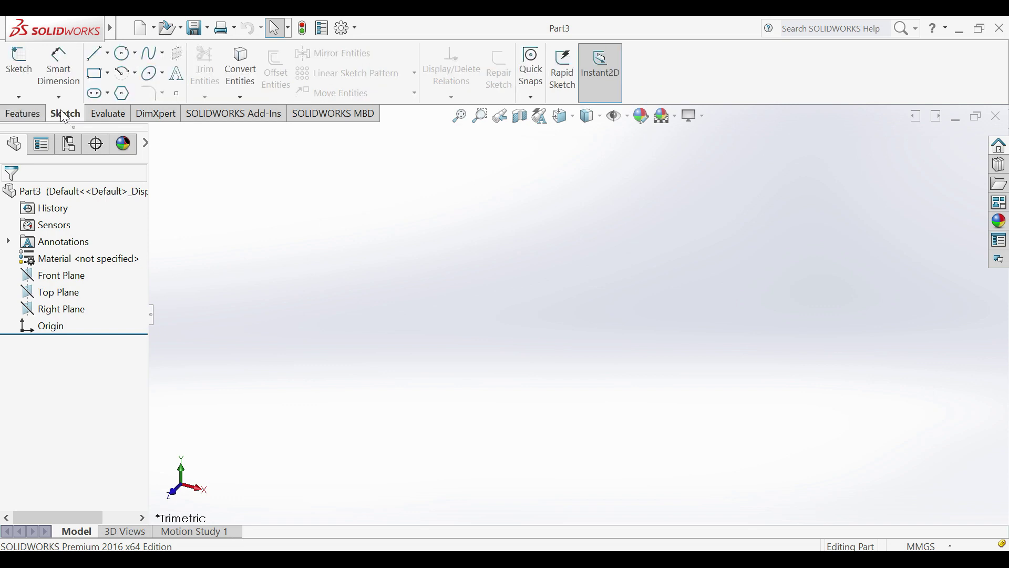
pyautogui.click(19, 64)
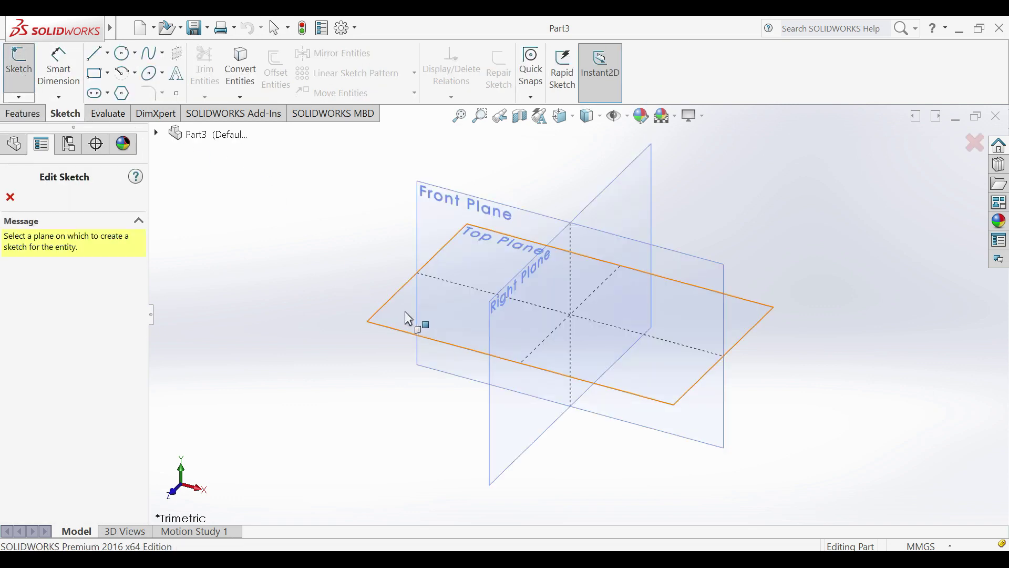
pyautogui.click(404, 314)
# Draw three connected lines from the origin forming the Z-profile
pyautogui.click(99, 57)
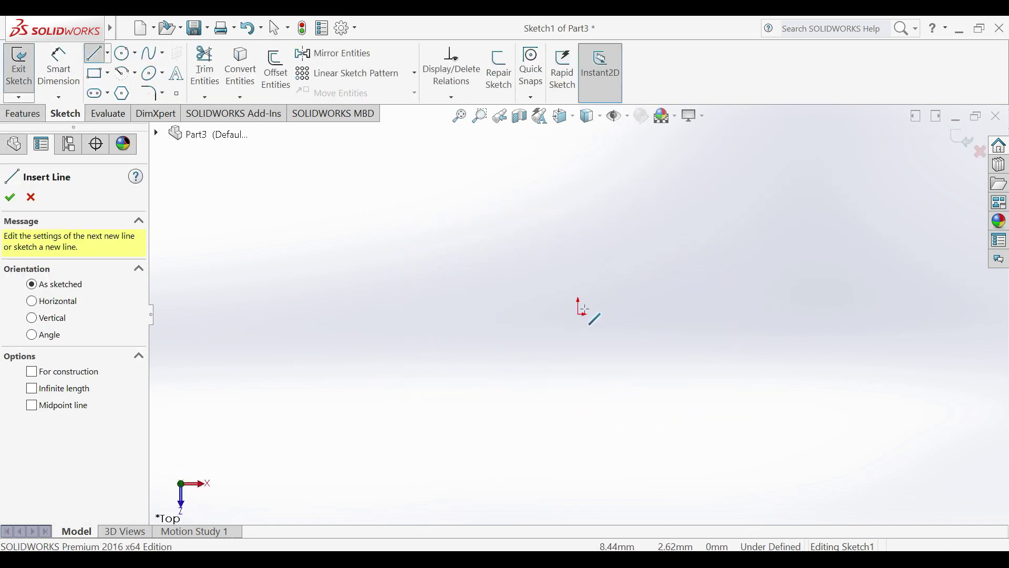
pyautogui.click(580, 313)
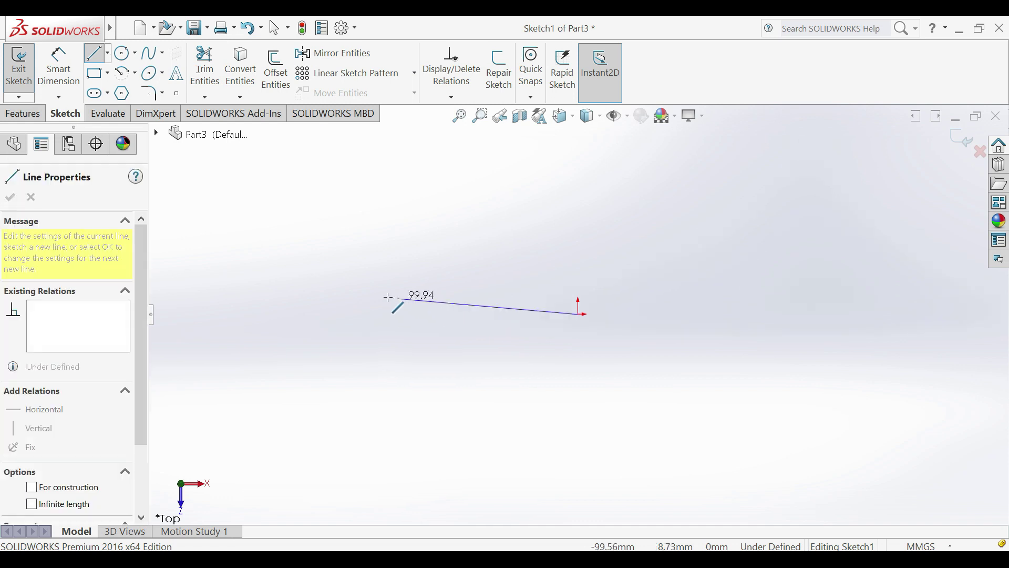
pyautogui.click(362, 314)
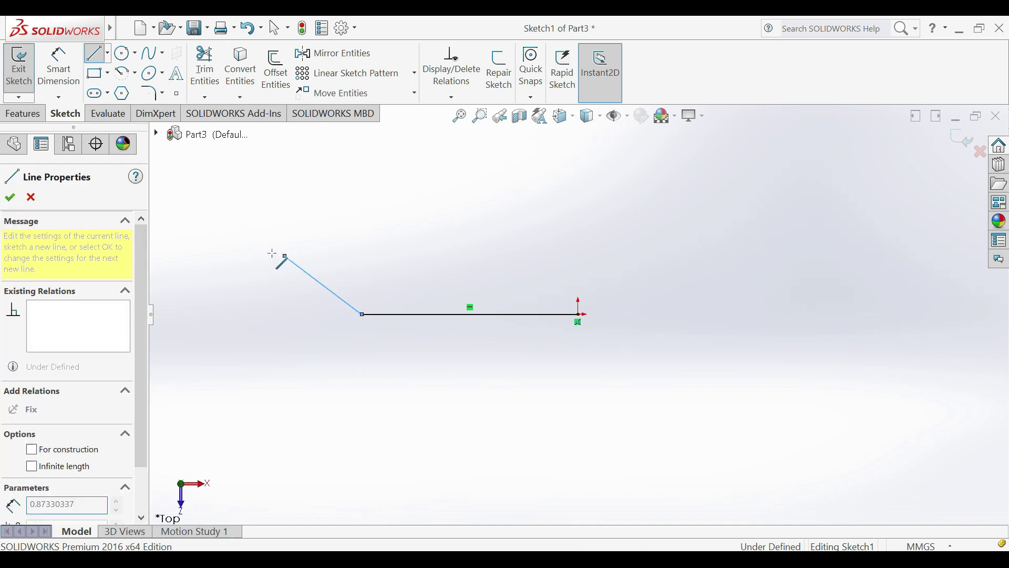
pyautogui.doubleClick(242, 256)
pyautogui.press('Escape')
# Dimension the Z-profile: 120 bottom leg, 70 rise and 30 top leg
pyautogui.click(58, 70)
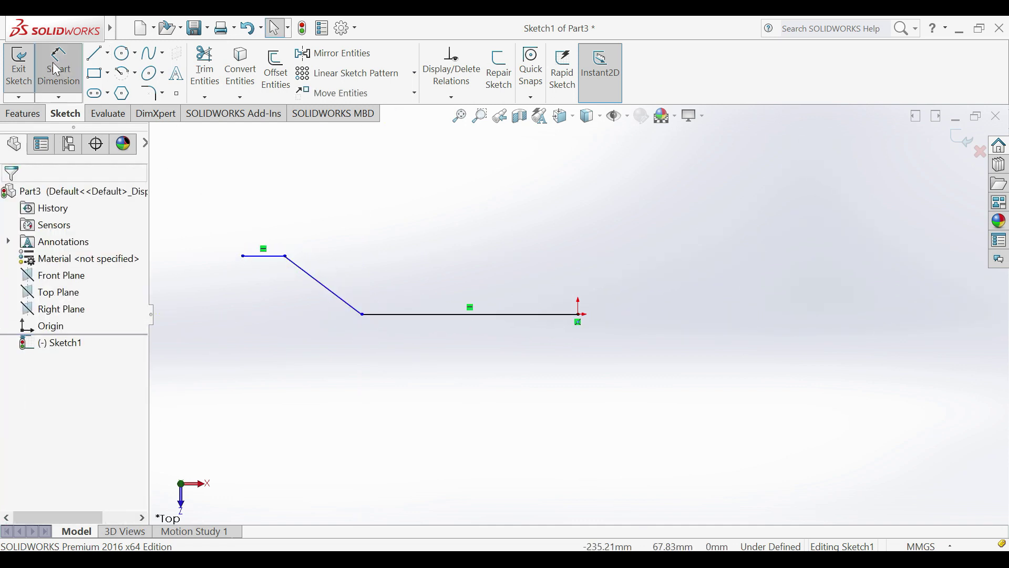
pyautogui.click(420, 314)
pyautogui.click(424, 348)
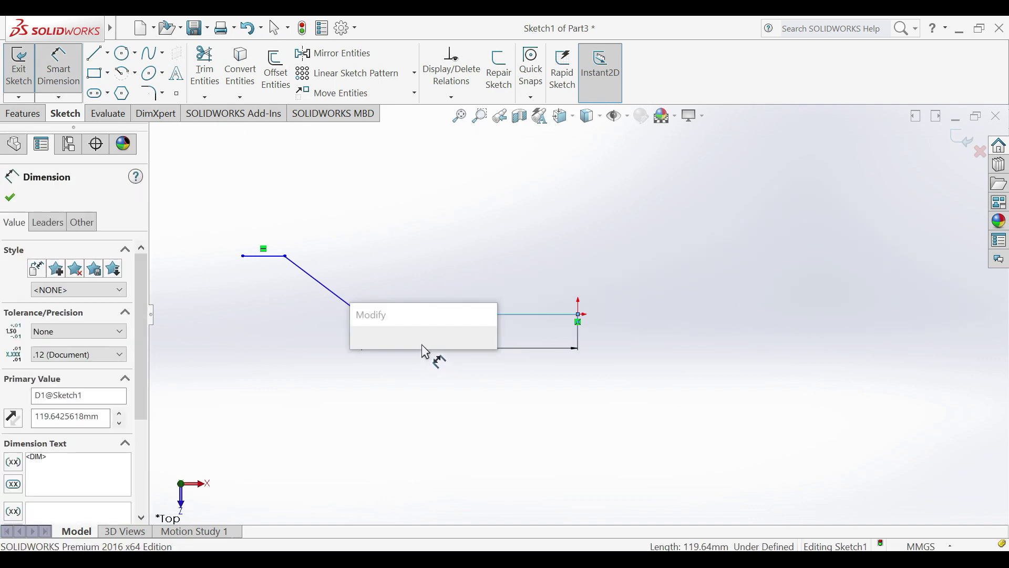
pyautogui.write('120')
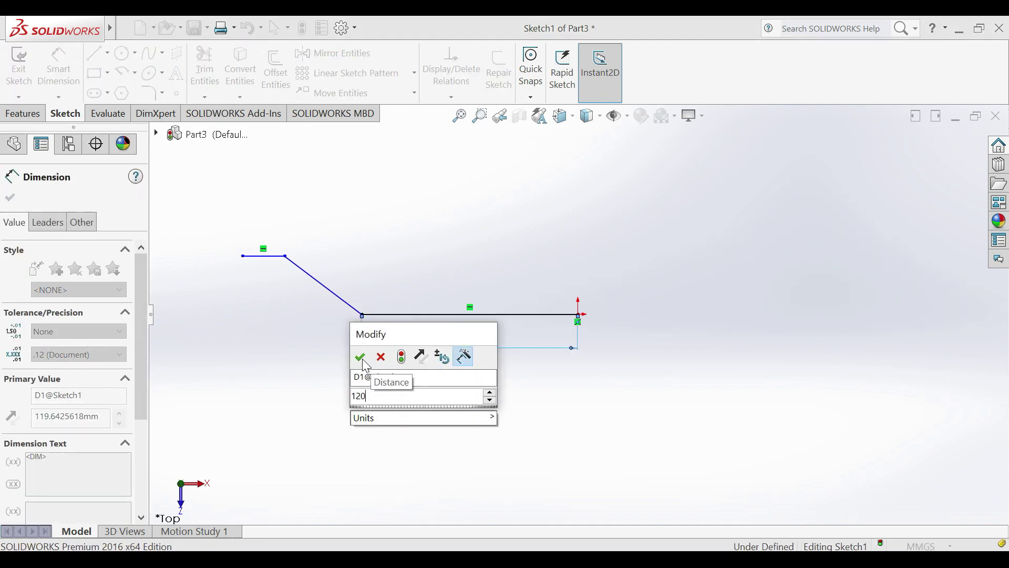
pyautogui.click(361, 357)
pyautogui.click(378, 315)
pyautogui.click(268, 255)
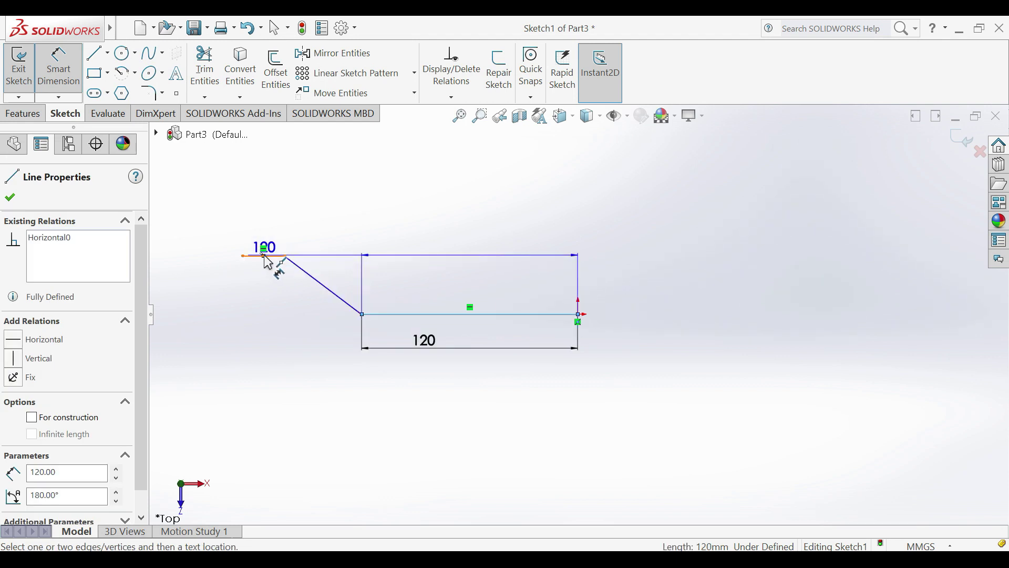
pyautogui.click(276, 297)
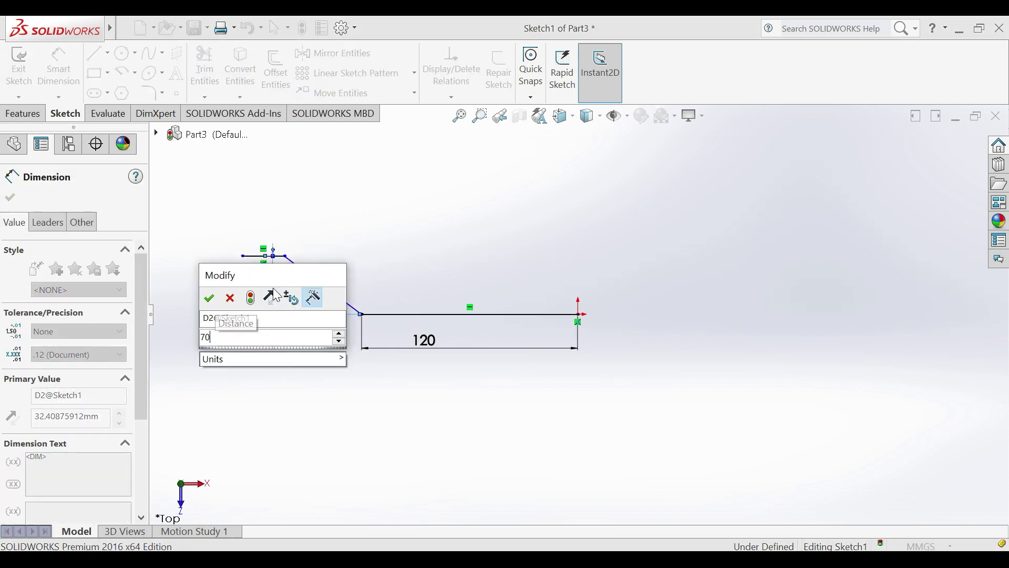
pyautogui.press('Escape')
pyautogui.press('Return')
pyautogui.click(264, 188)
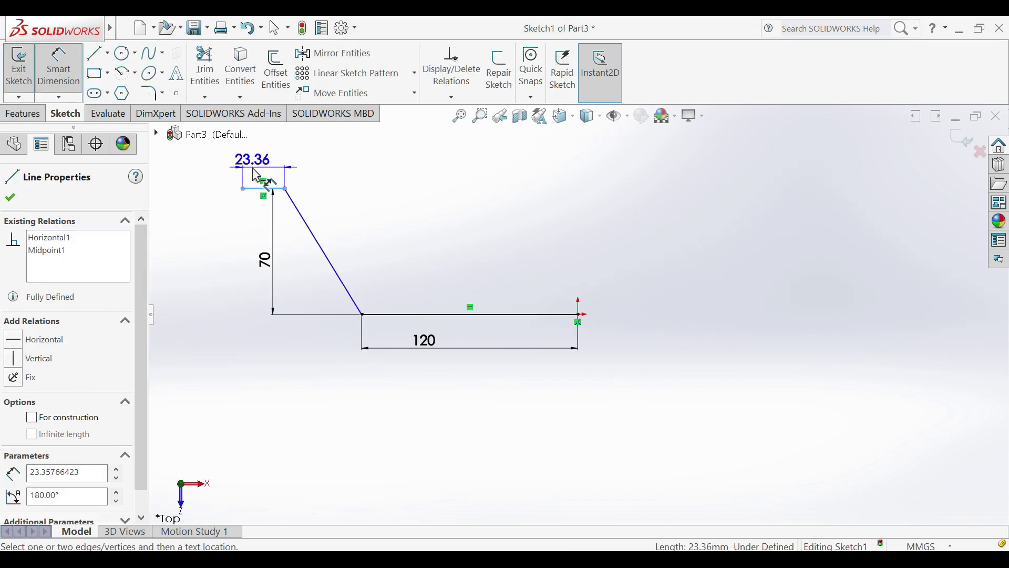
pyautogui.write('30')
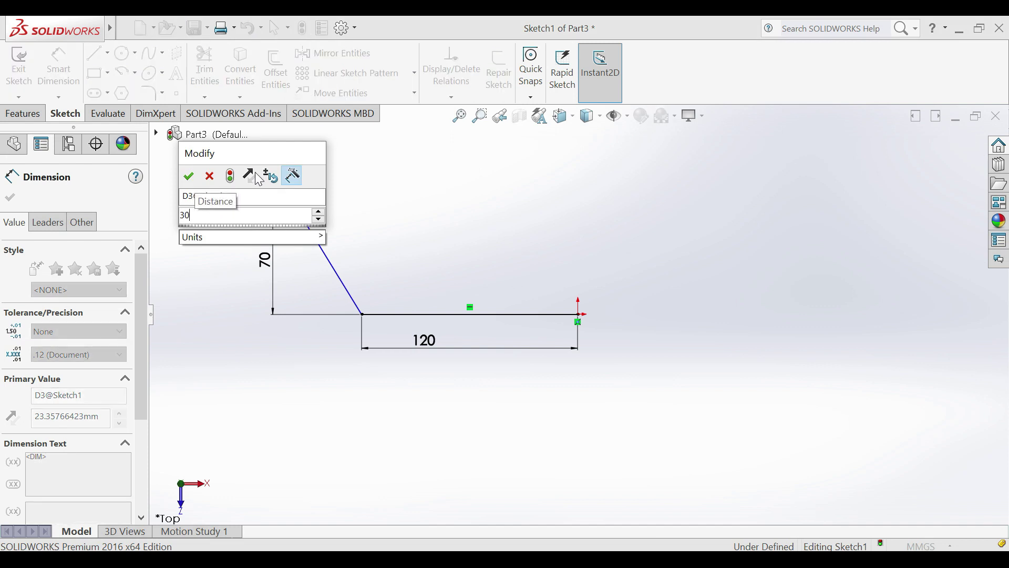
pyautogui.press('Return')
pyautogui.press('Escape')
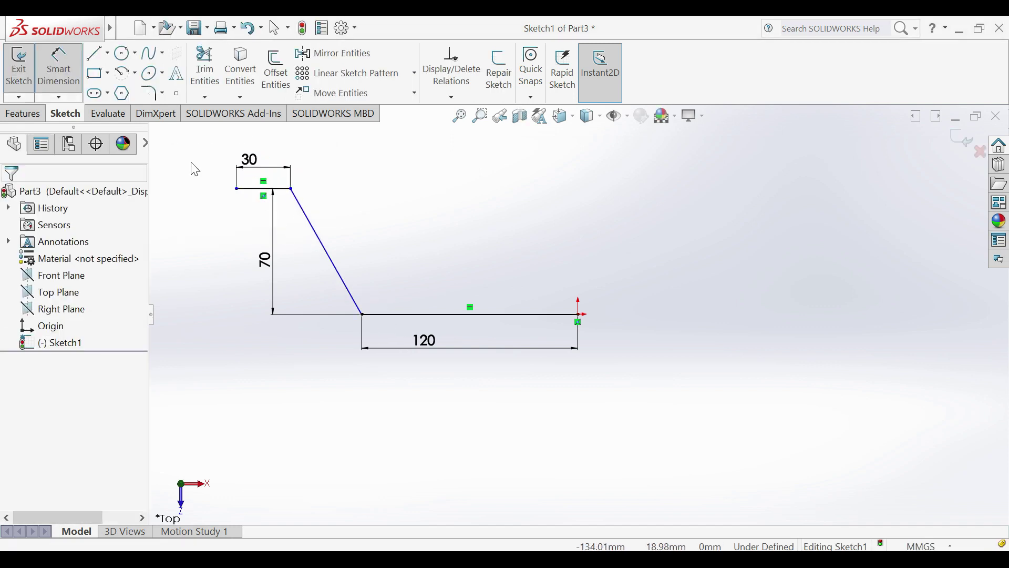
# Draw vertical centerlines from the midpoints of the bottom and top legs
pyautogui.click(107, 54)
pyautogui.click(130, 94)
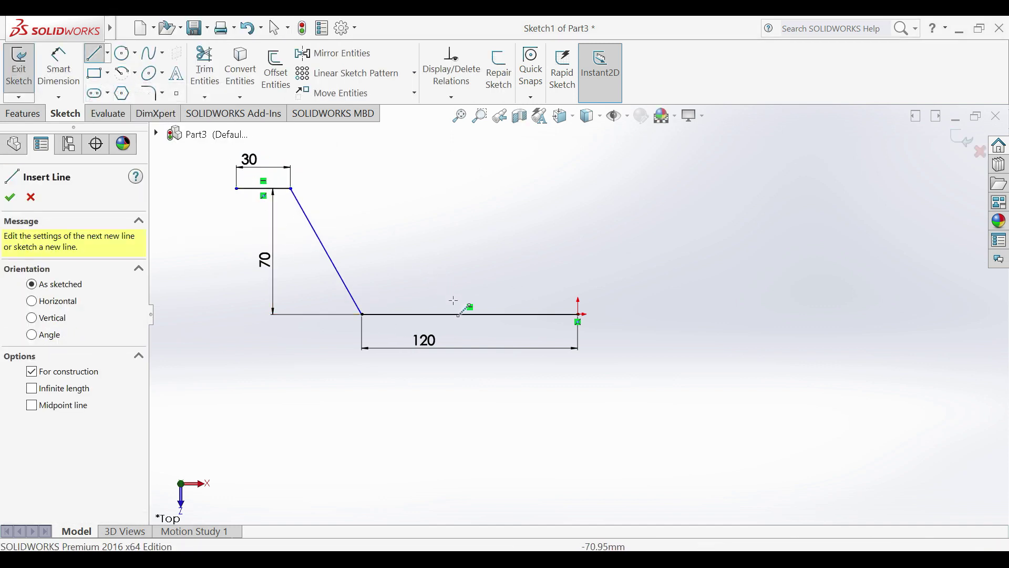
pyautogui.click(470, 314)
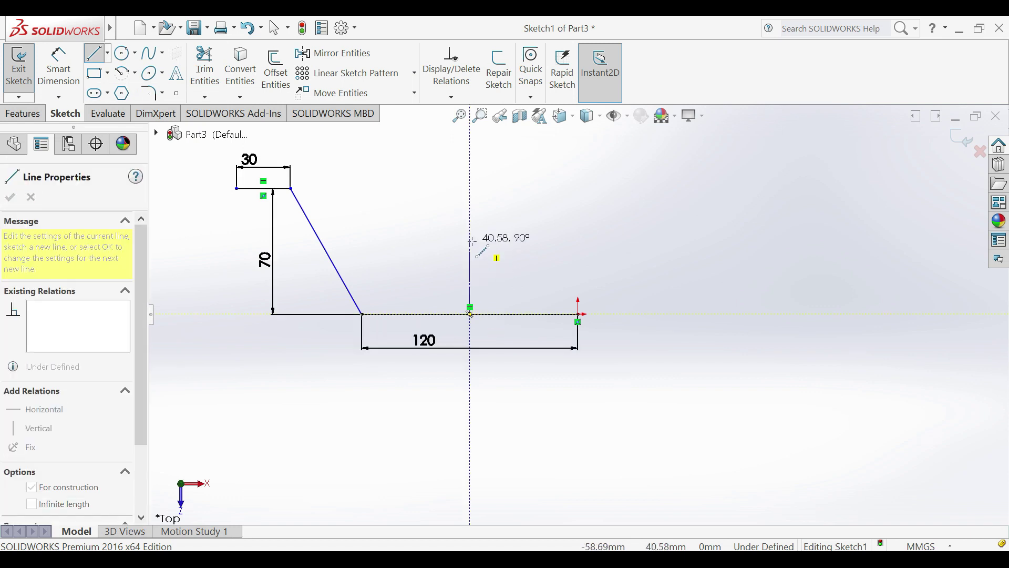
pyautogui.click(470, 241)
pyautogui.press('Escape')
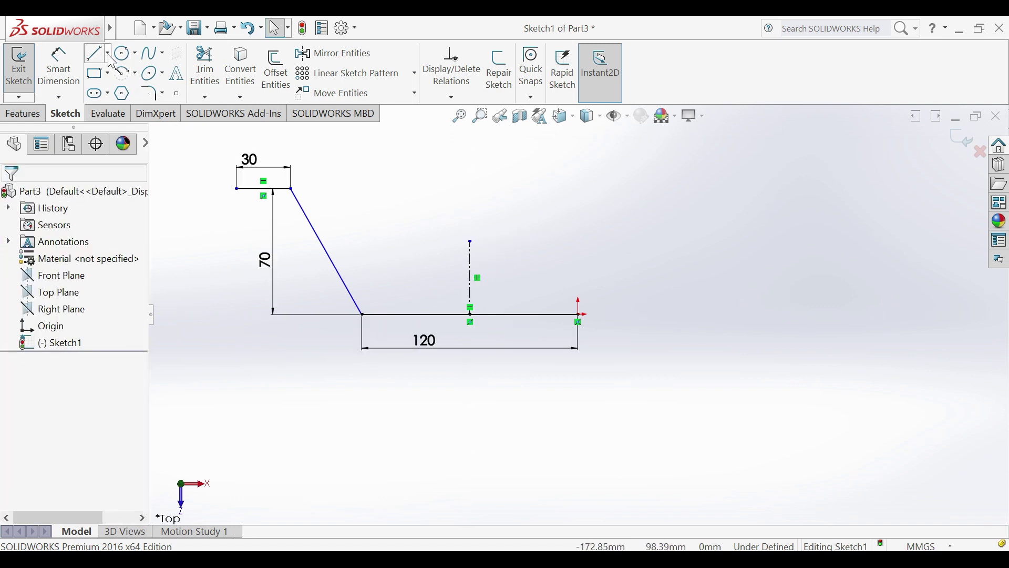
pyautogui.click(107, 53)
pyautogui.click(130, 93)
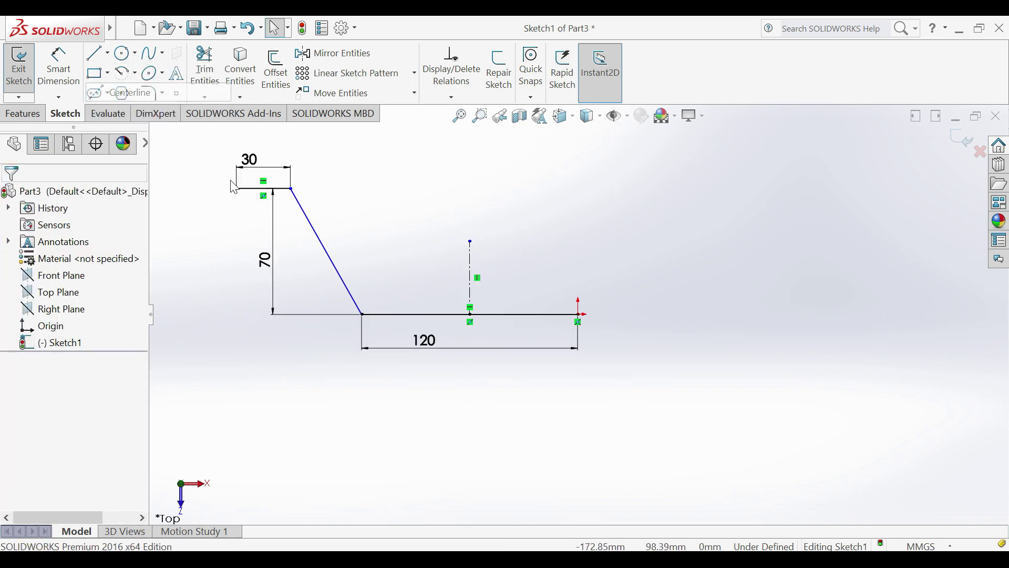
pyautogui.click(264, 189)
pyautogui.click(264, 235)
pyautogui.press('Escape')
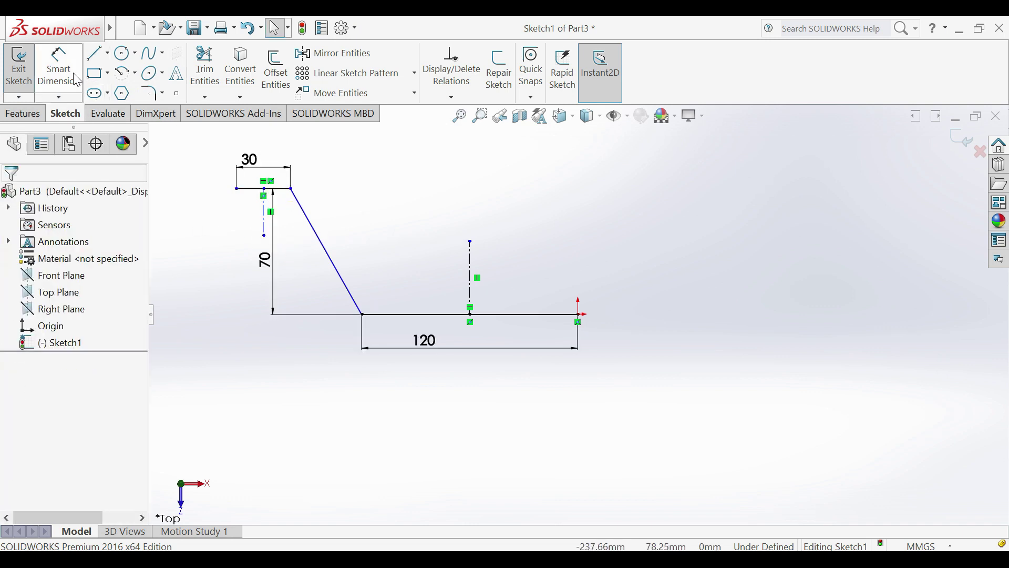
# Dimension the horizontal distance between the two centerlines as 140
pyautogui.click(75, 80)
pyautogui.click(263, 225)
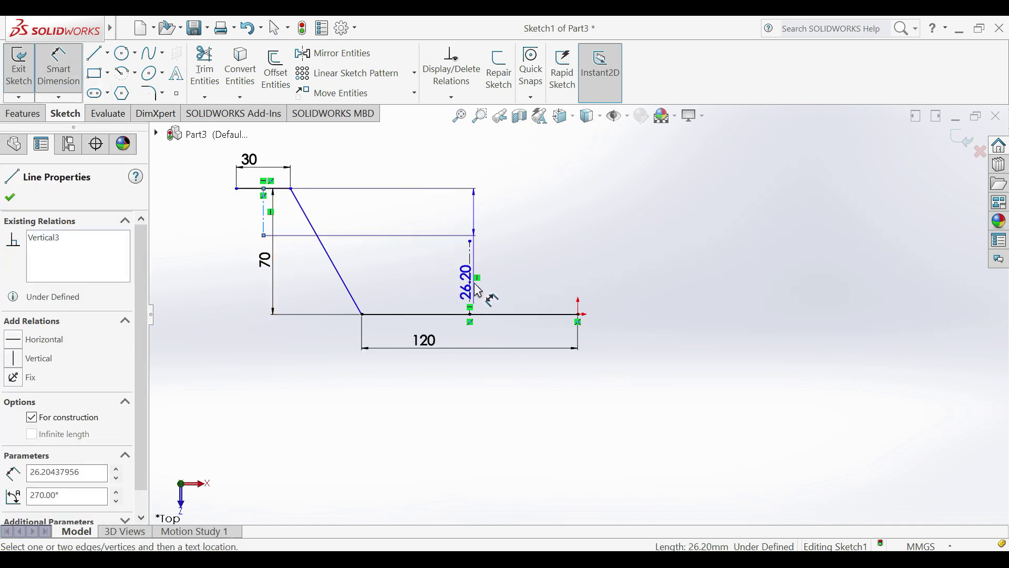
pyautogui.click(471, 284)
pyautogui.click(371, 171)
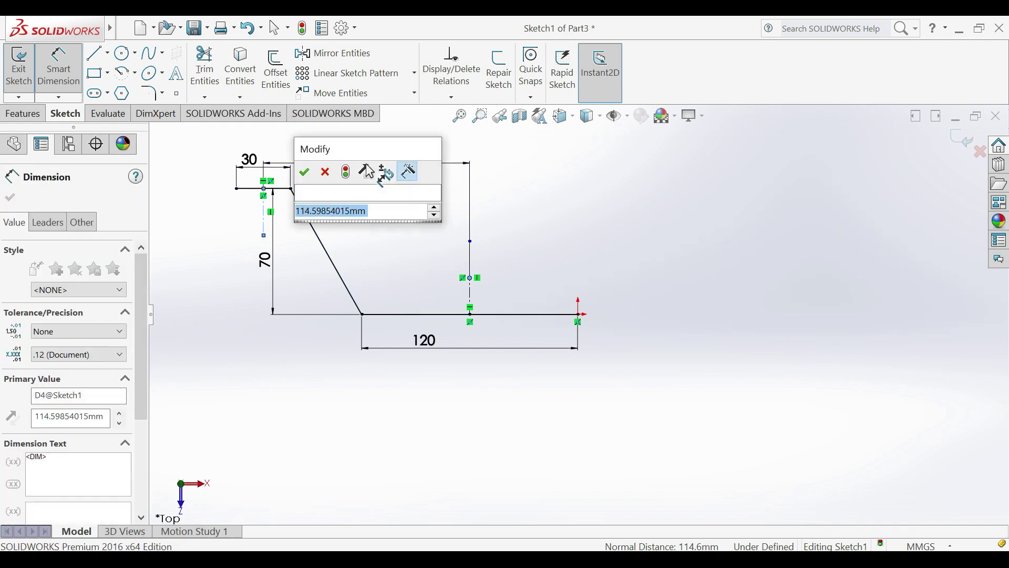
pyautogui.write('140')
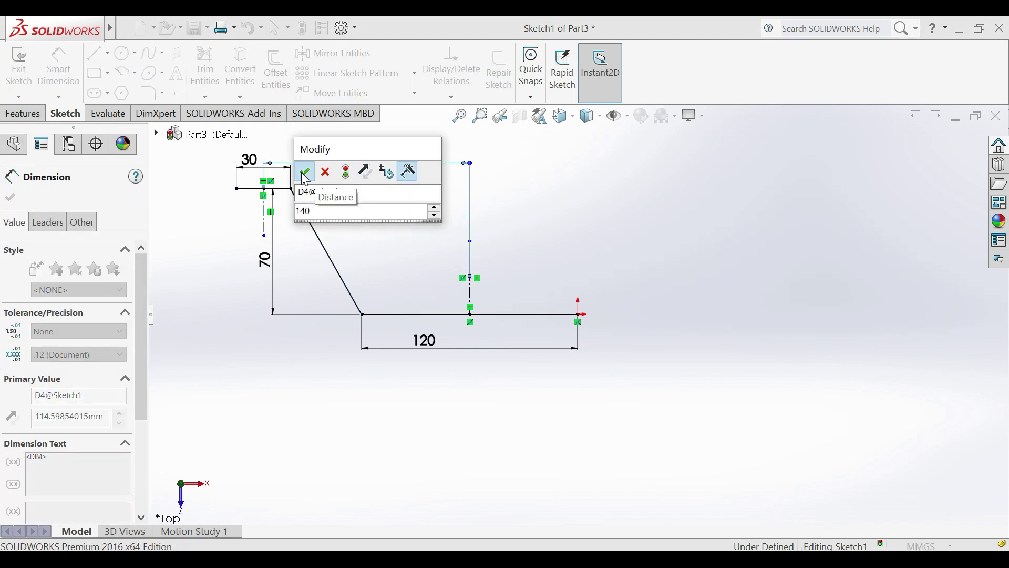
pyautogui.click(305, 171)
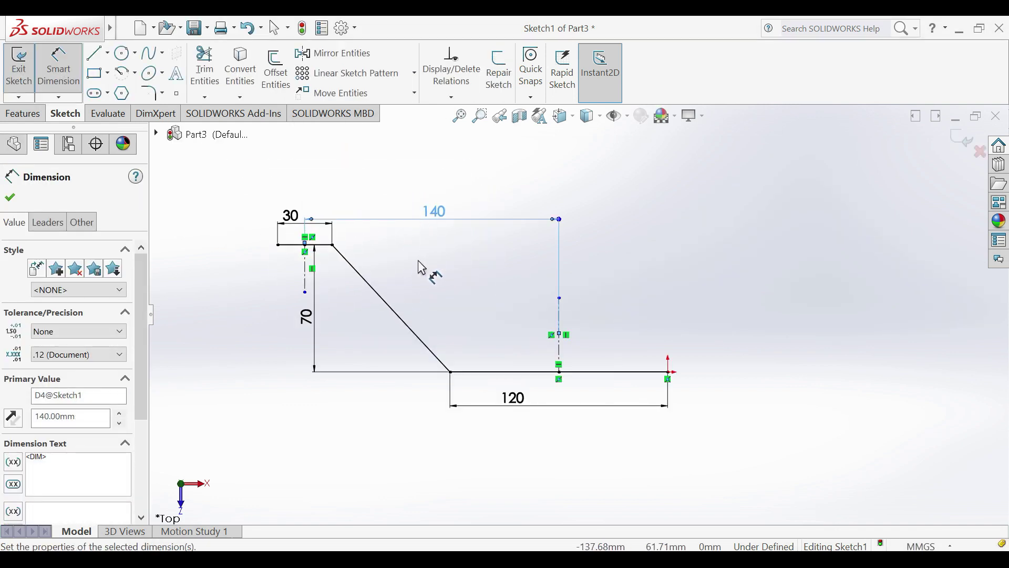
pyautogui.press('Escape')
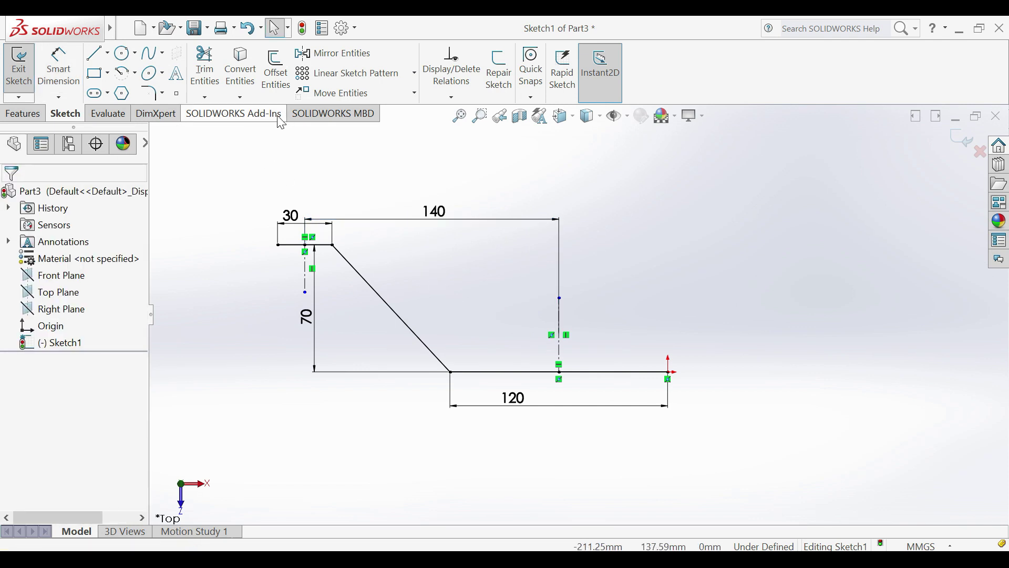
# Offset the Z-profile by 3 mm
pyautogui.click(275, 71)
pyautogui.write('3')
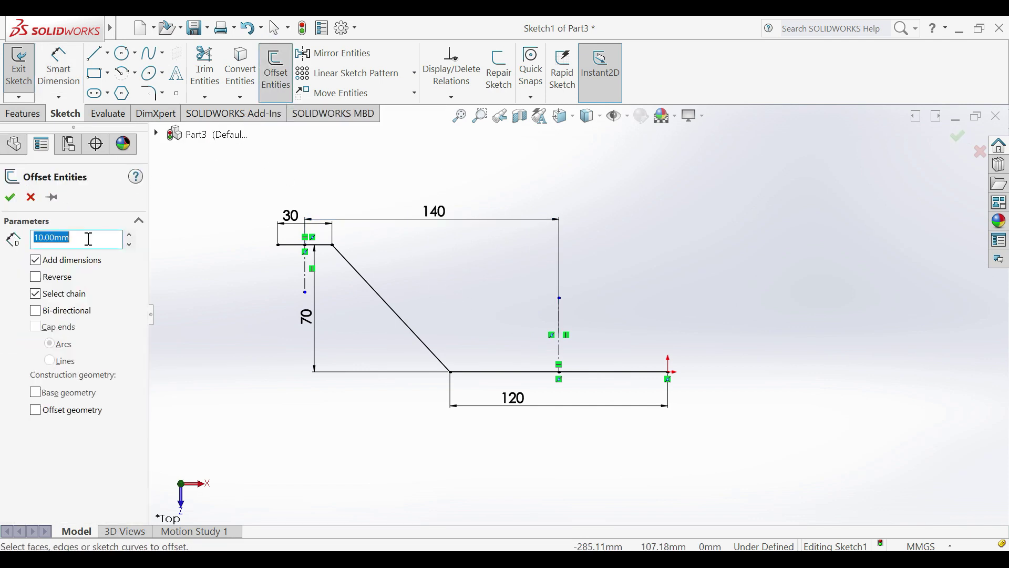
pyautogui.click(394, 315)
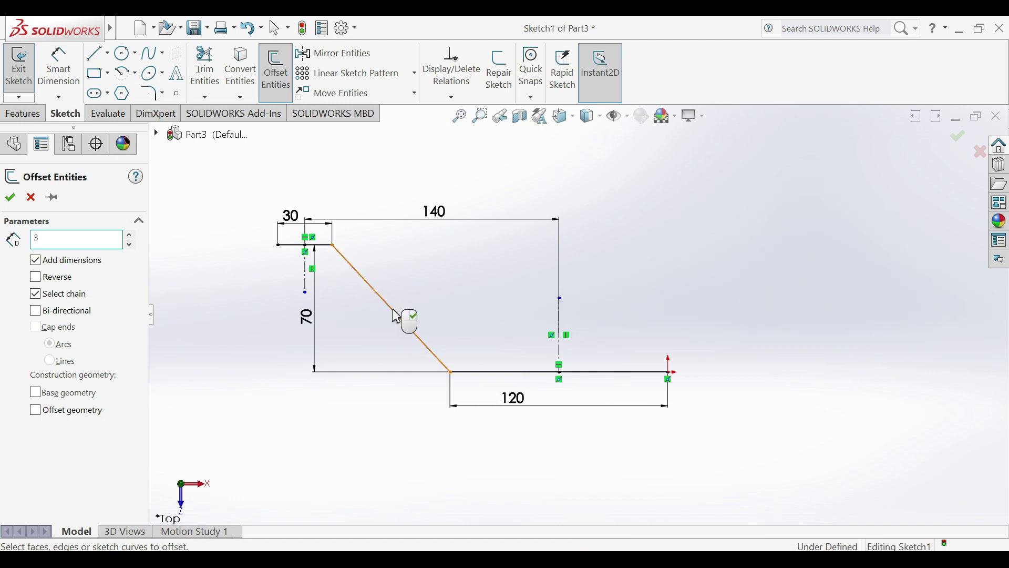
pyautogui.click(10, 197)
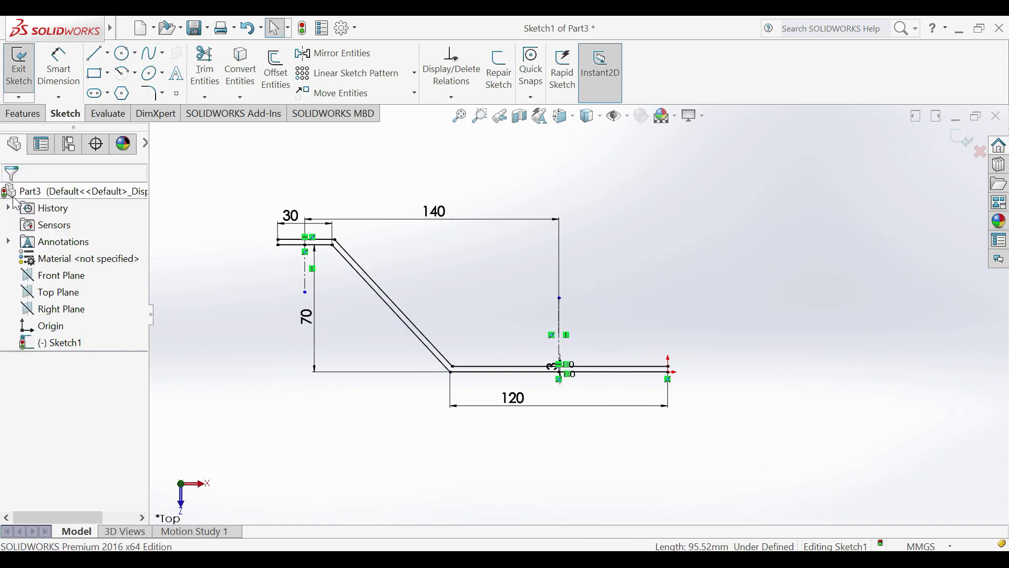
# Draw short lines capping the left and right ends of the offset profile
pyautogui.click(94, 55)
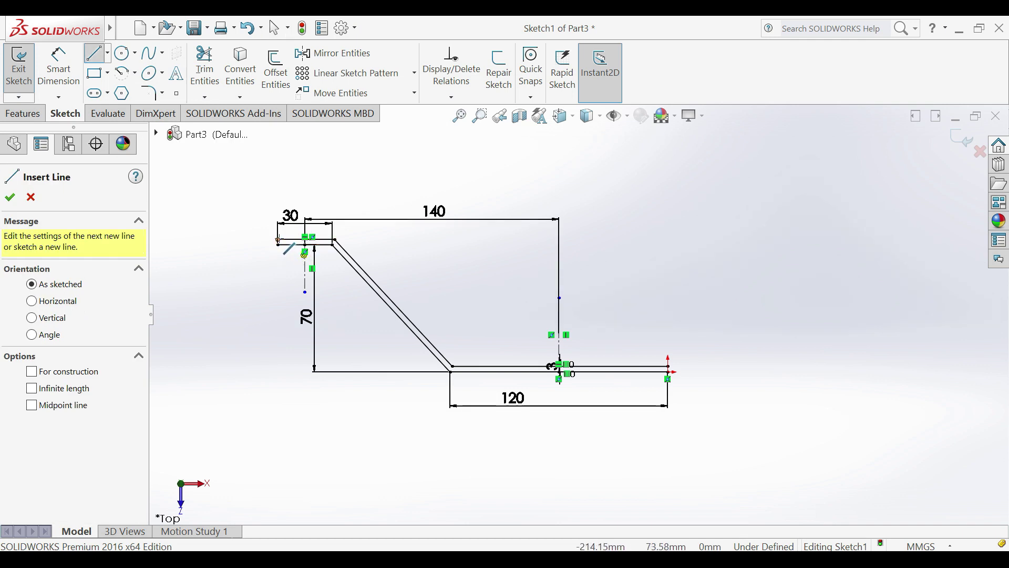
pyautogui.click(280, 245)
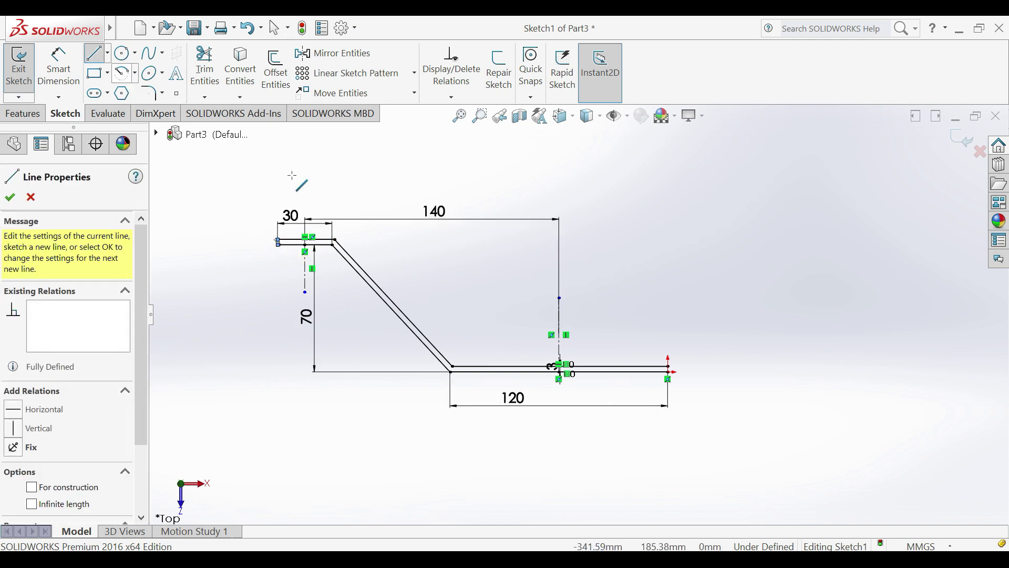
pyautogui.click(669, 368)
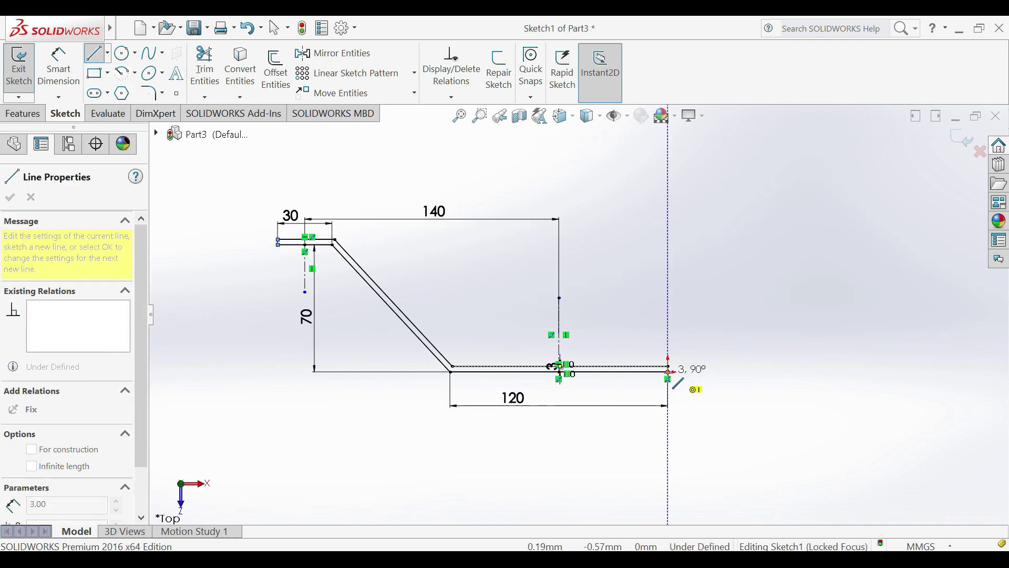
pyautogui.press('Escape')
pyautogui.scroll(2, 564, 294)
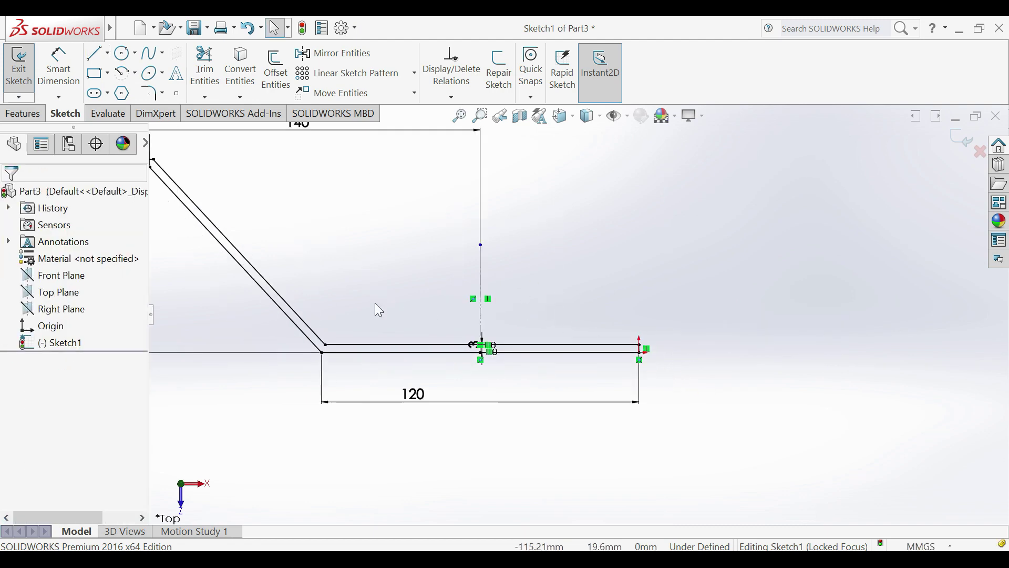
pyautogui.scroll(-2, 375, 303)
pyautogui.click(19, 115)
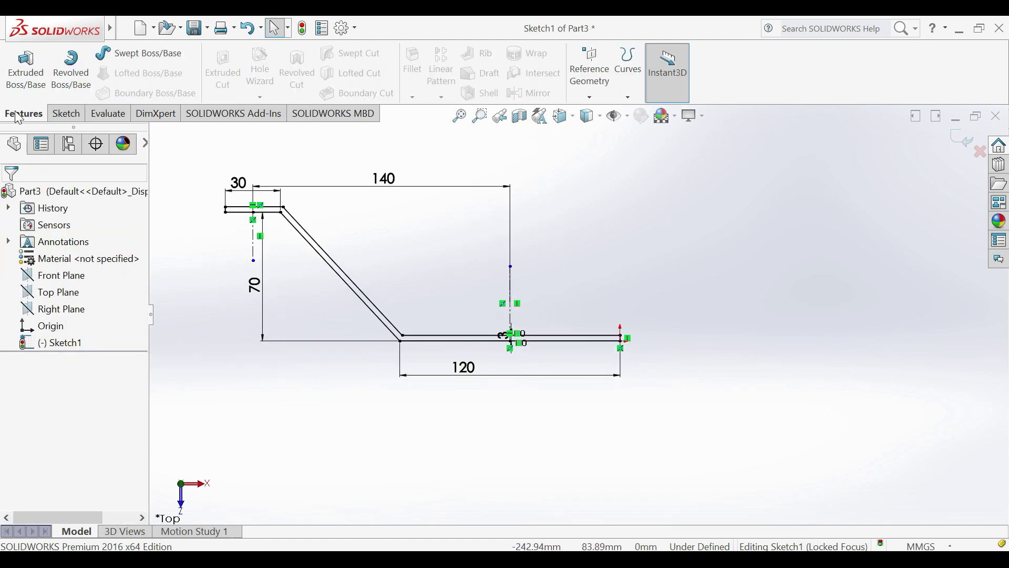
# Extrude the closed Z-profile 120 mm deep, creating Boss-Extrude1
pyautogui.click(23, 82)
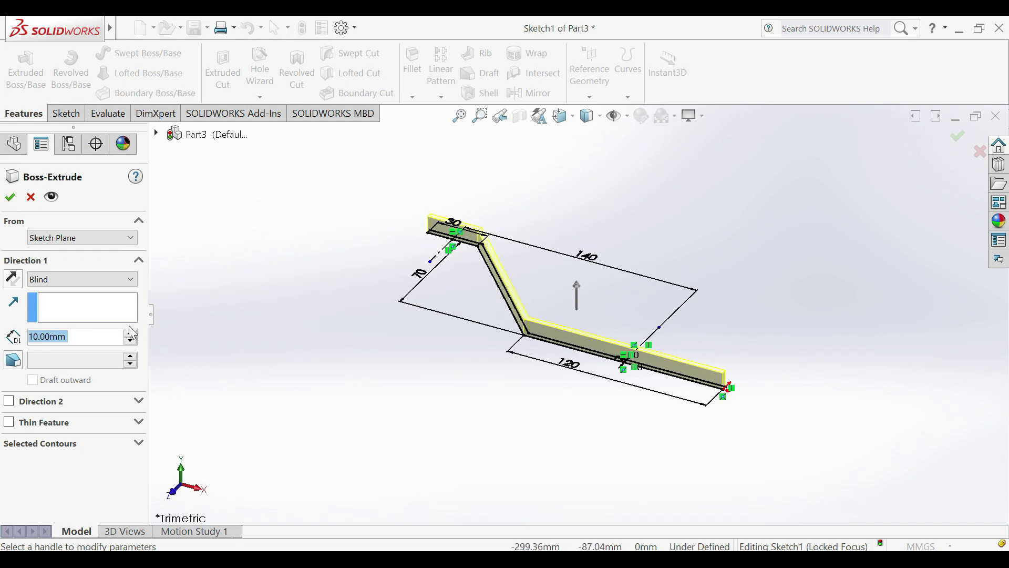
pyautogui.write('120')
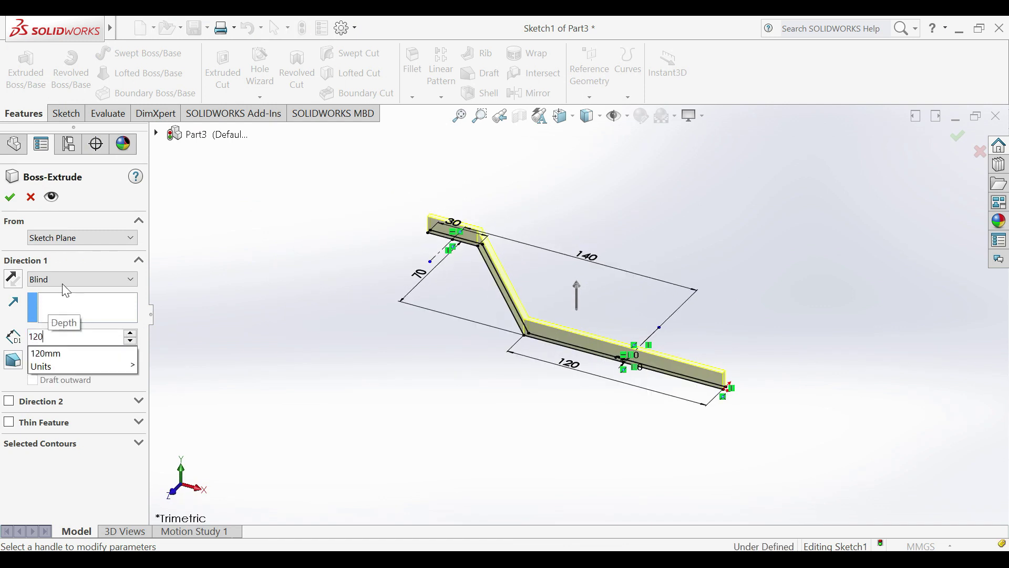
pyautogui.press('Return')
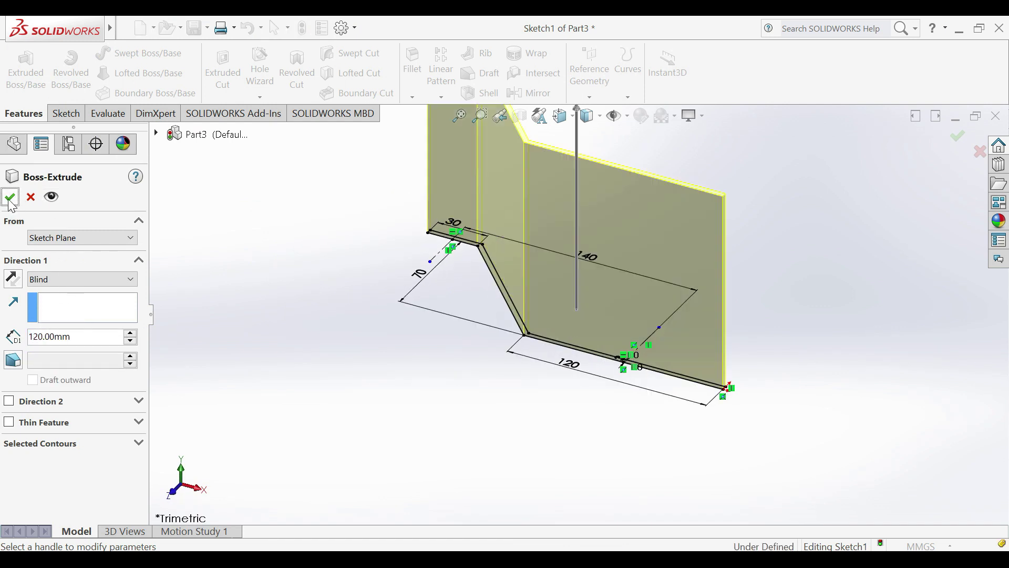
pyautogui.click(10, 197)
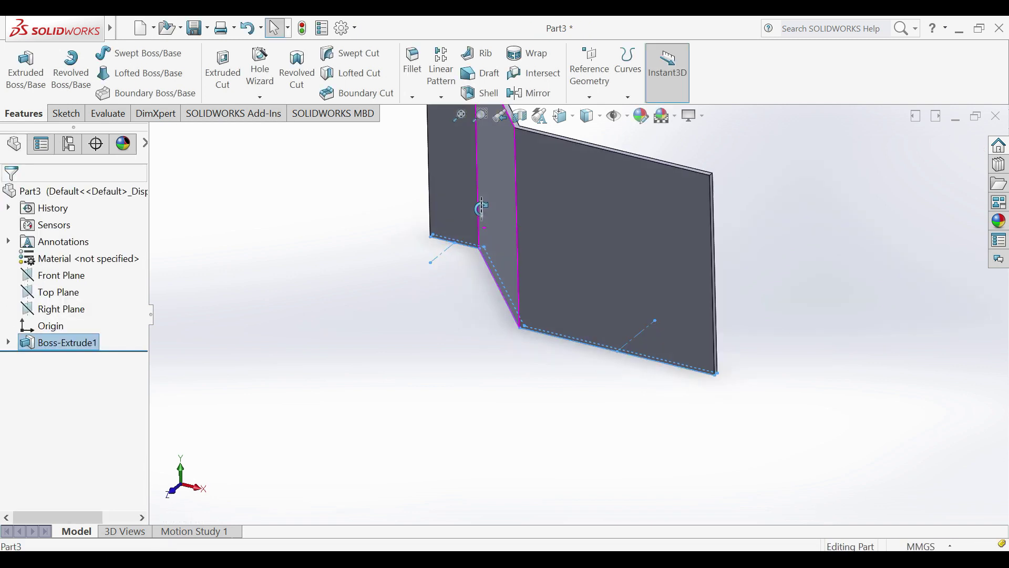
pyautogui.moveTo(481, 207)
pyautogui.mouseDown(button='middle')
pyautogui.moveTo(622, 205)
pyautogui.moveTo(655, 160)
pyautogui.moveTo(663, 163)
pyautogui.moveTo(665, 228)
pyautogui.mouseUp(button='middle')
# Sketch on the bracket's flat face with crossing vertical and horizontal centerlines on the right flange
pyautogui.click(702, 310)
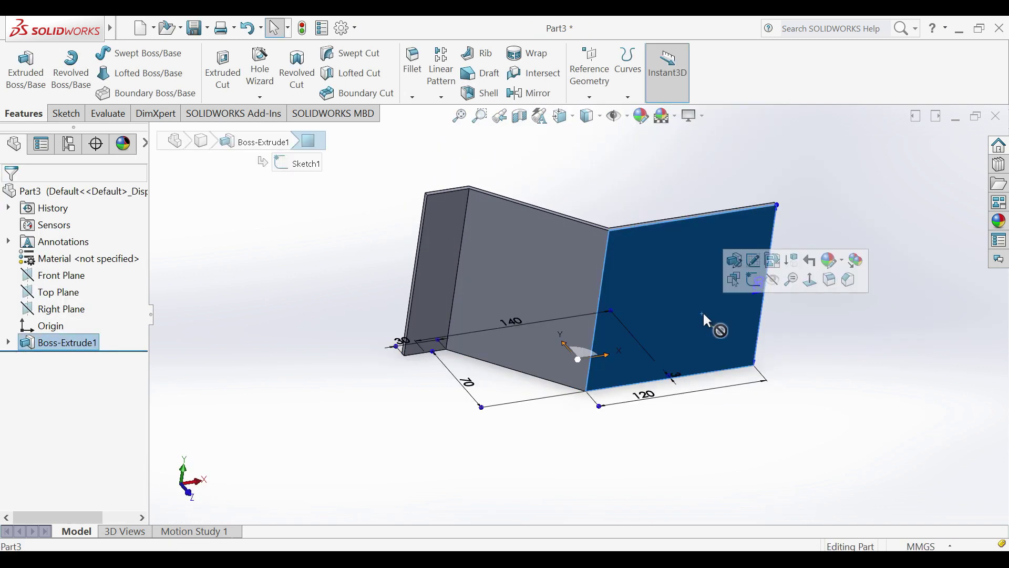
pyautogui.click(750, 281)
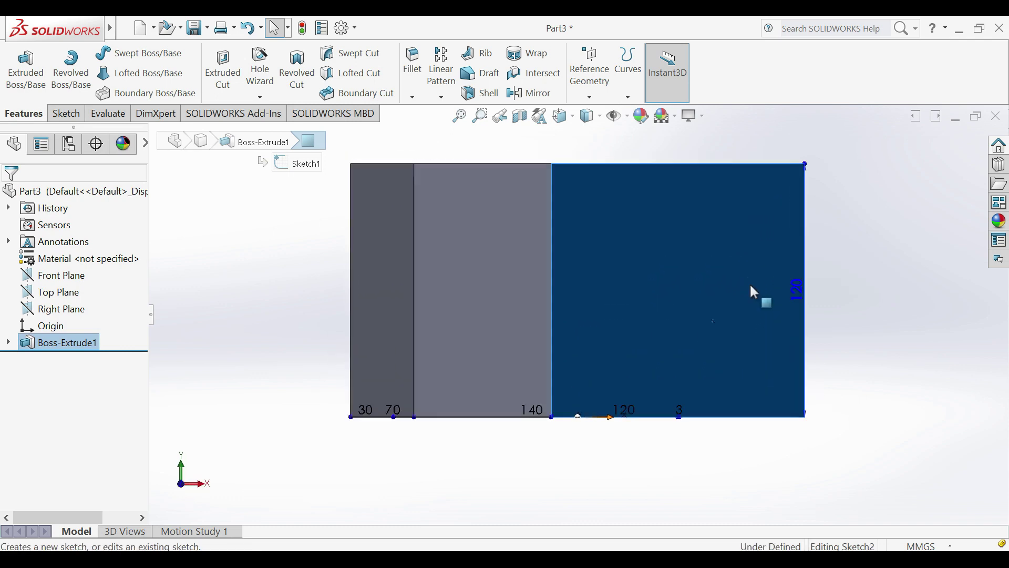
pyautogui.click(108, 54)
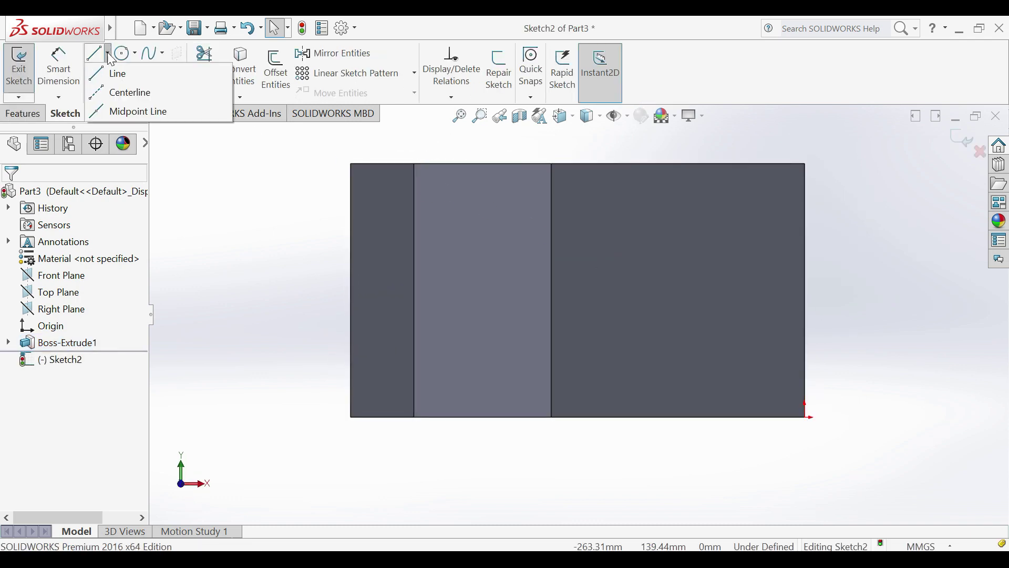
pyautogui.click(129, 93)
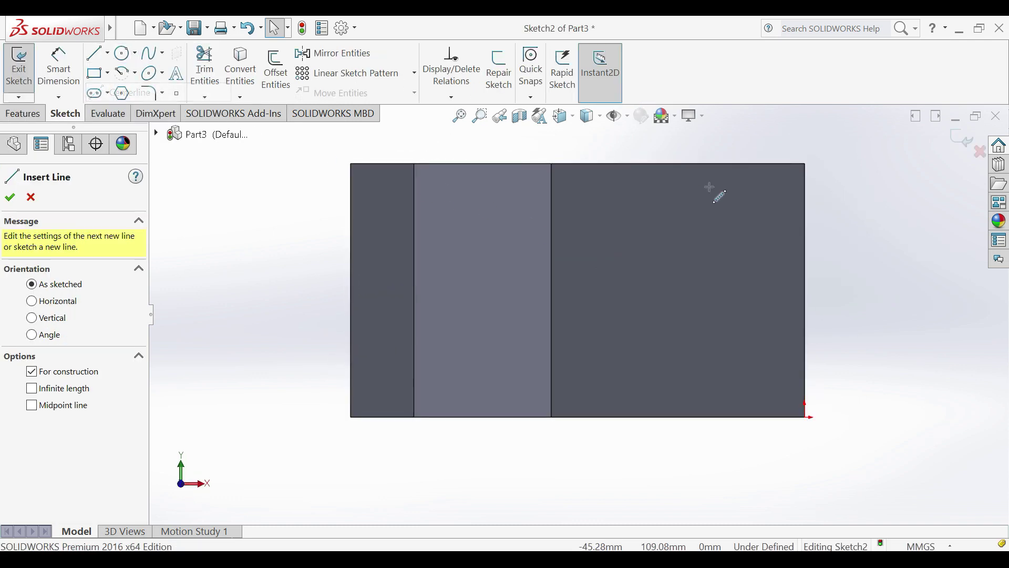
pyautogui.click(678, 164)
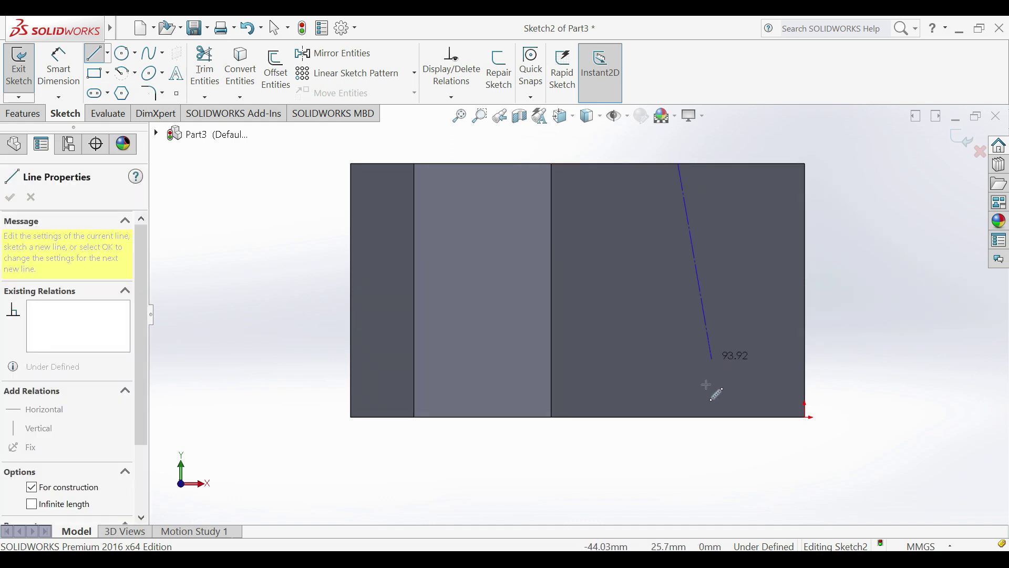
pyautogui.click(678, 416)
pyautogui.press('Escape')
pyautogui.click(108, 52)
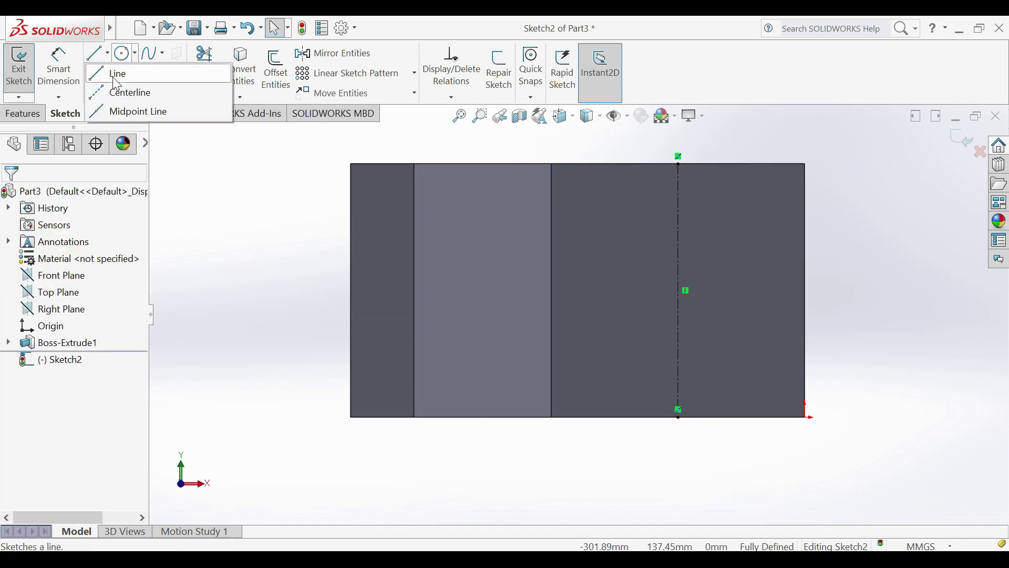
pyautogui.click(129, 90)
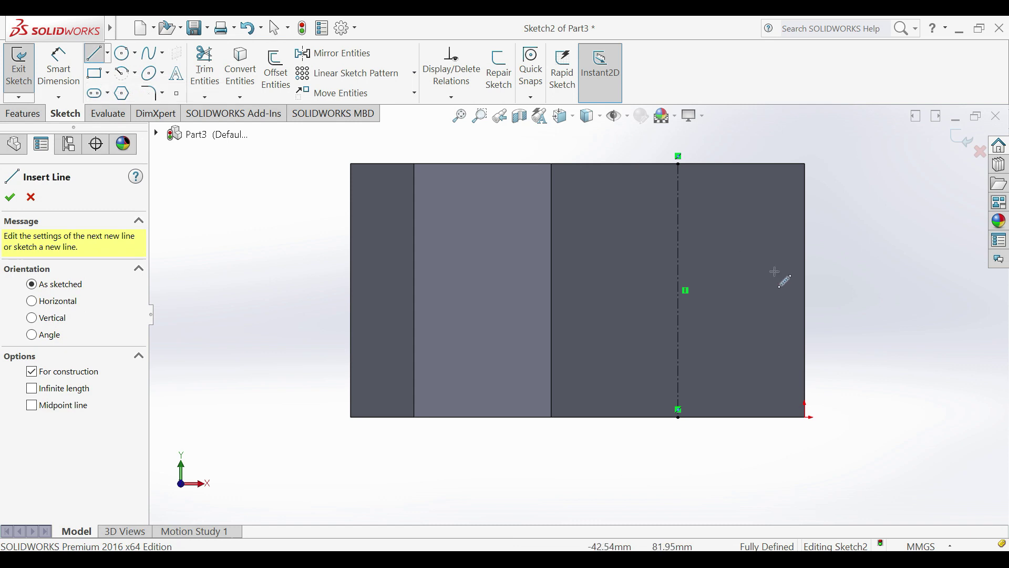
pyautogui.click(804, 290)
pyautogui.click(678, 291)
pyautogui.press('Escape')
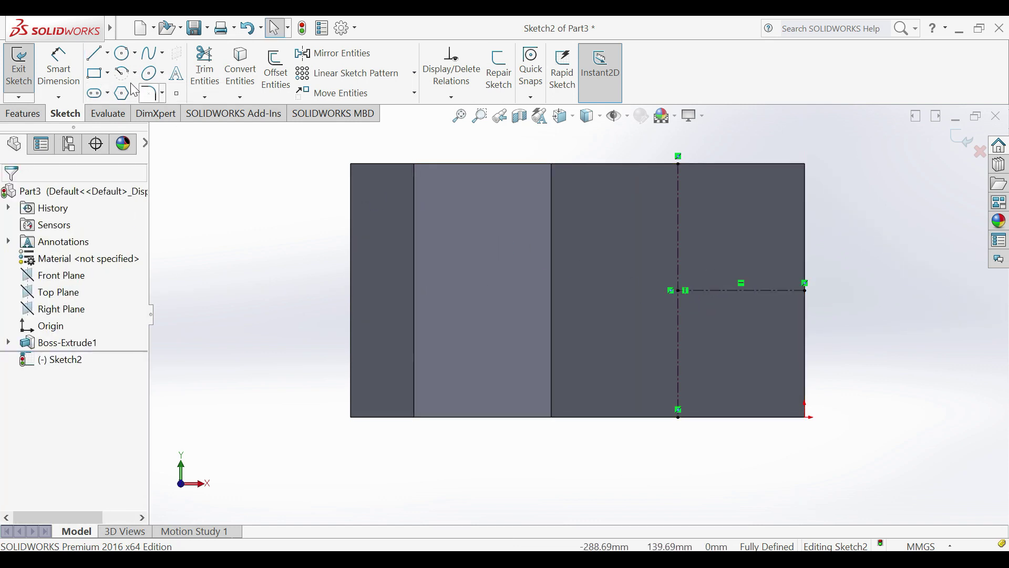
# Draw vertical and horizontal centerlines marking the left flange's centre
pyautogui.click(107, 52)
pyautogui.click(130, 90)
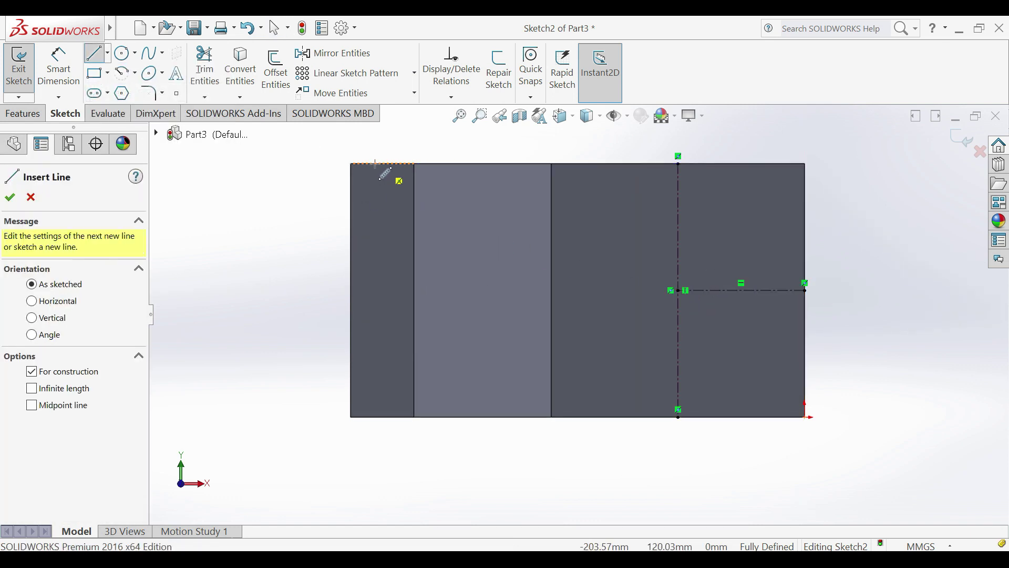
pyautogui.click(383, 163)
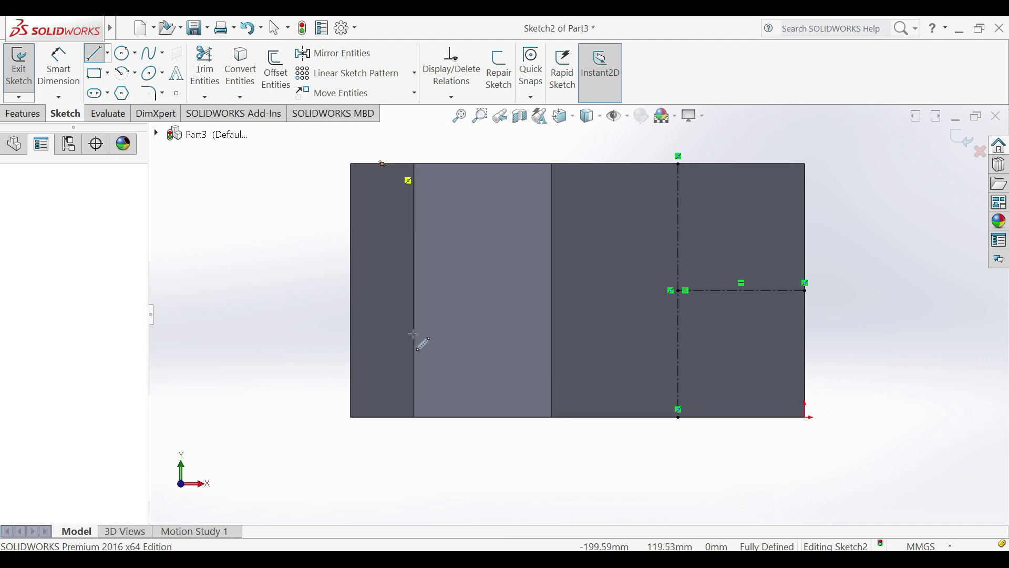
pyautogui.click(382, 416)
pyautogui.press('Escape')
pyautogui.click(108, 54)
pyautogui.click(129, 90)
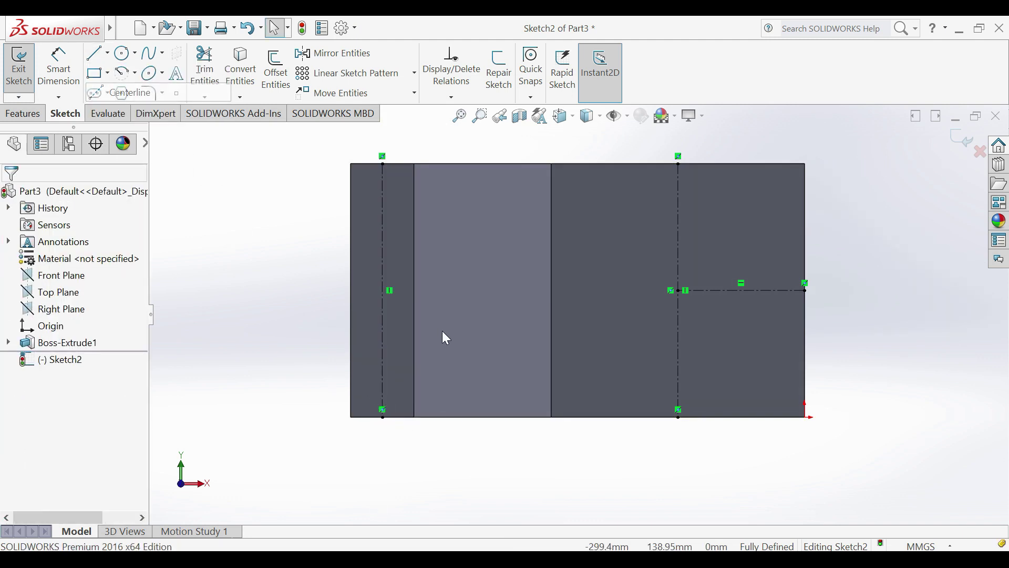
pyautogui.click(382, 291)
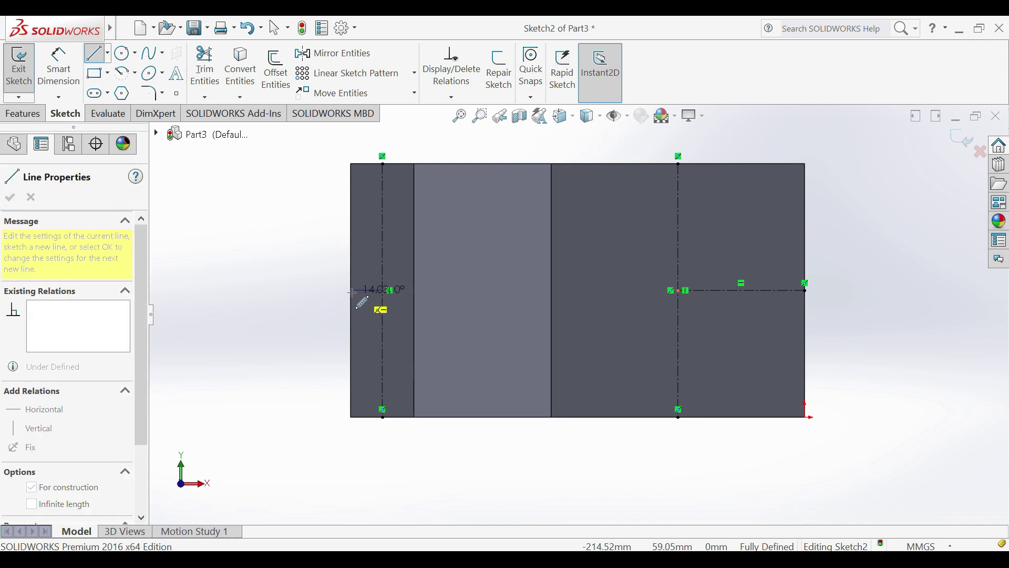
pyautogui.click(351, 290)
pyautogui.press('Escape')
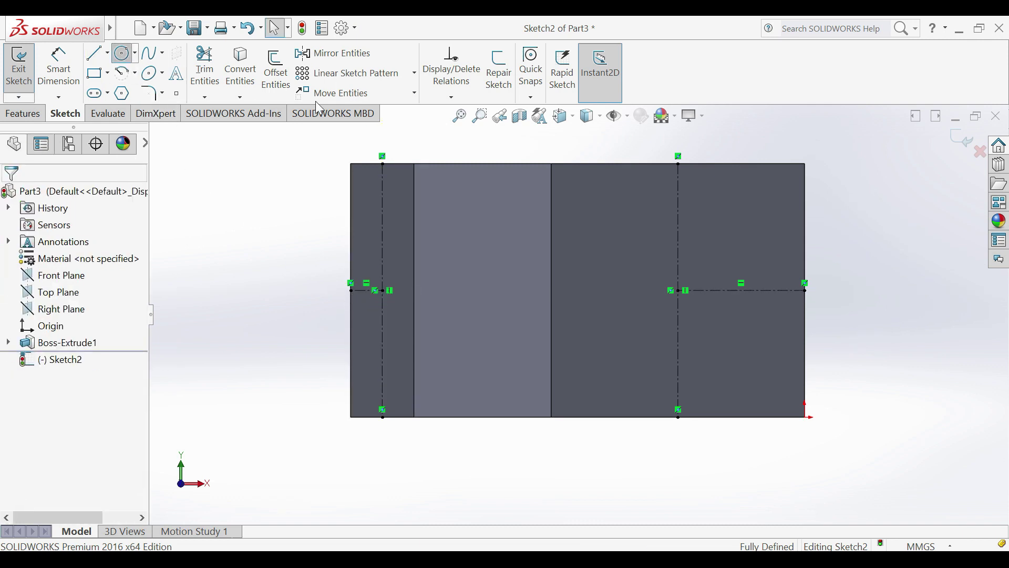
# Draw a large outer circle and a concentric inner circle at the right flange's centre
pyautogui.click(678, 290)
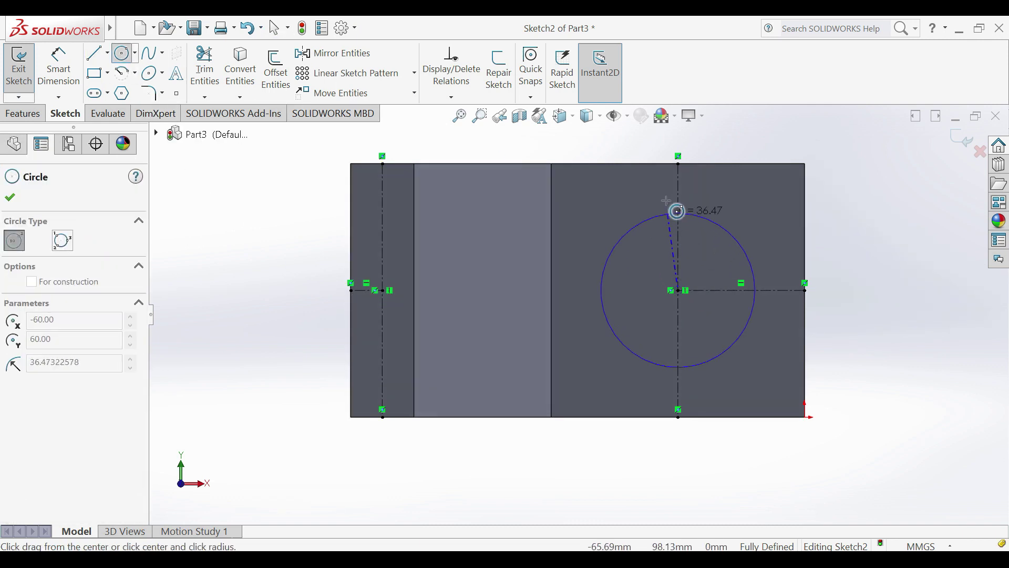
pyautogui.click(691, 175)
pyautogui.press('Escape')
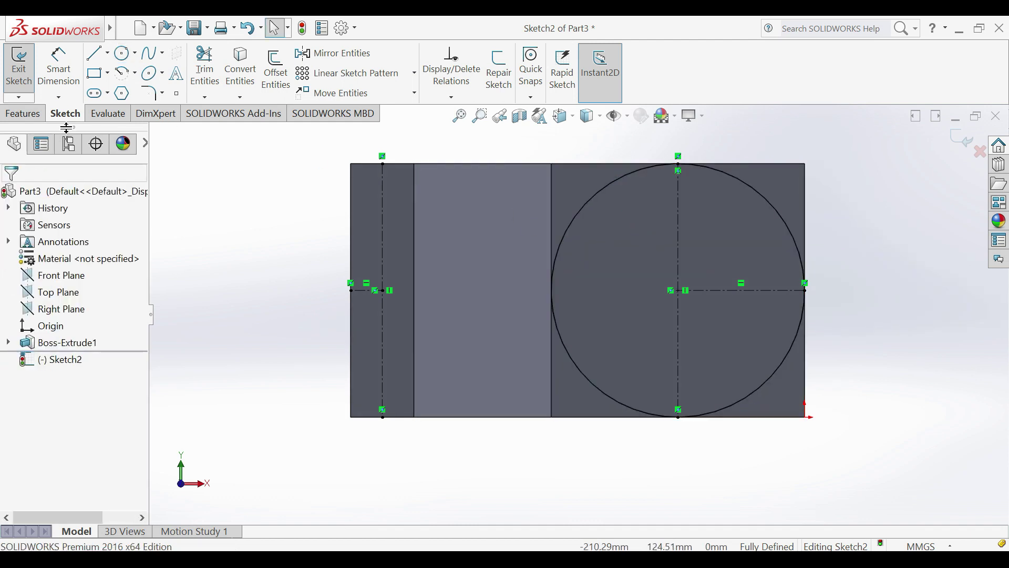
pyautogui.press('Return')
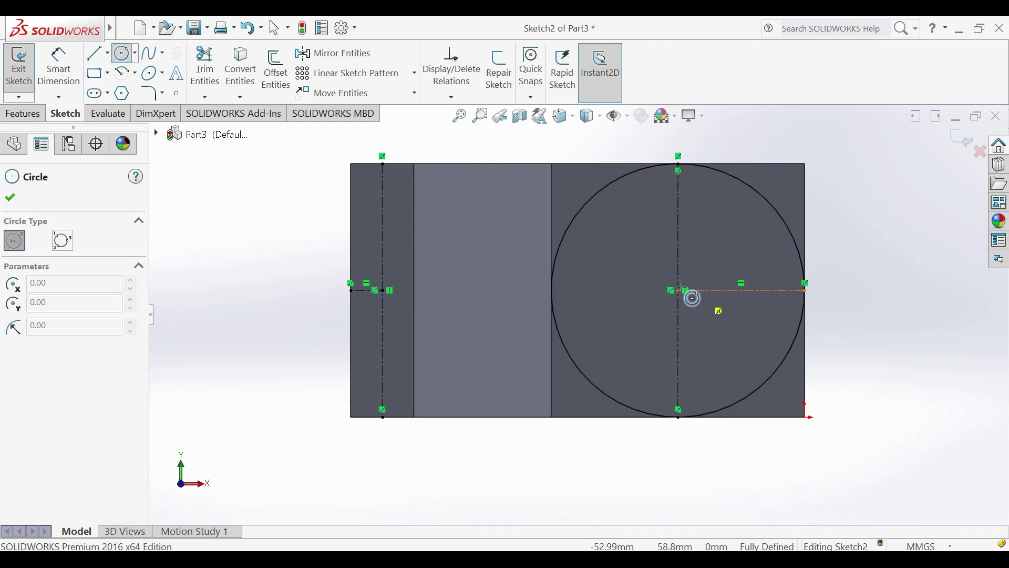
pyautogui.click(678, 290)
pyautogui.click(688, 200)
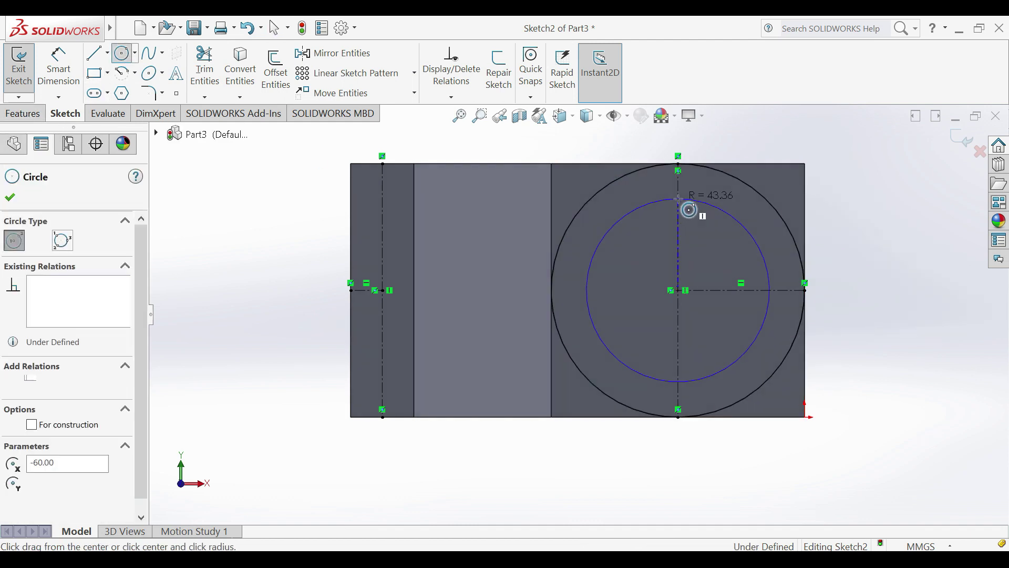
pyautogui.press('Escape')
pyautogui.press('Escape')
# Add a small circle and a concentric outer circle reaching the left edge on the left flange
pyautogui.click(122, 55)
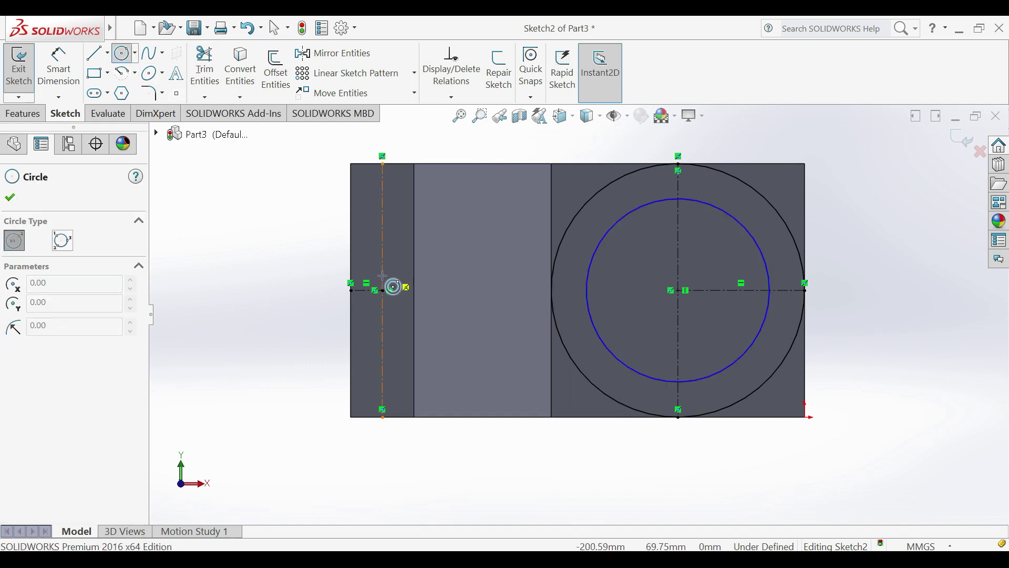
pyautogui.click(383, 291)
pyautogui.press('Escape')
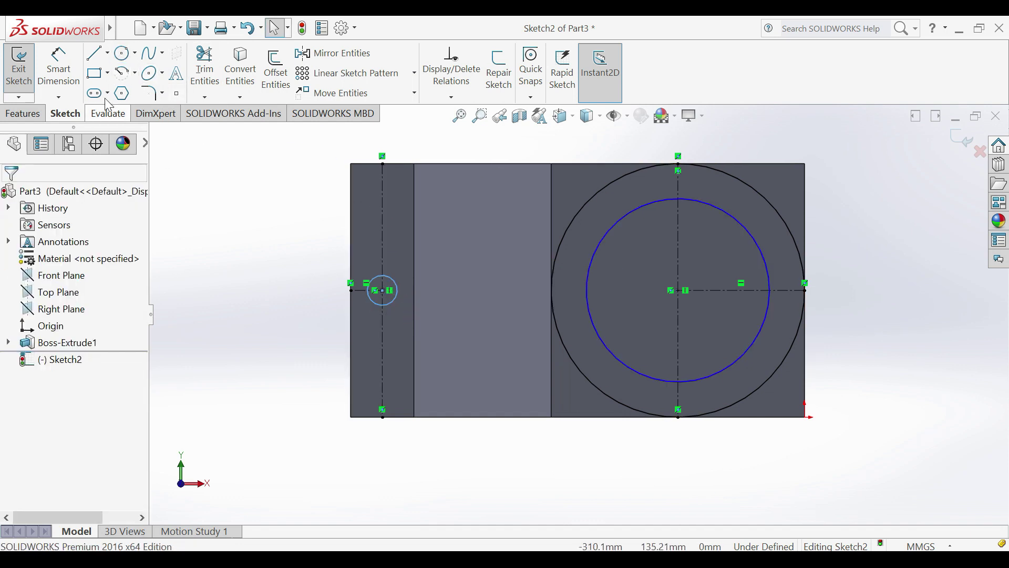
pyautogui.click(122, 56)
pyautogui.click(382, 290)
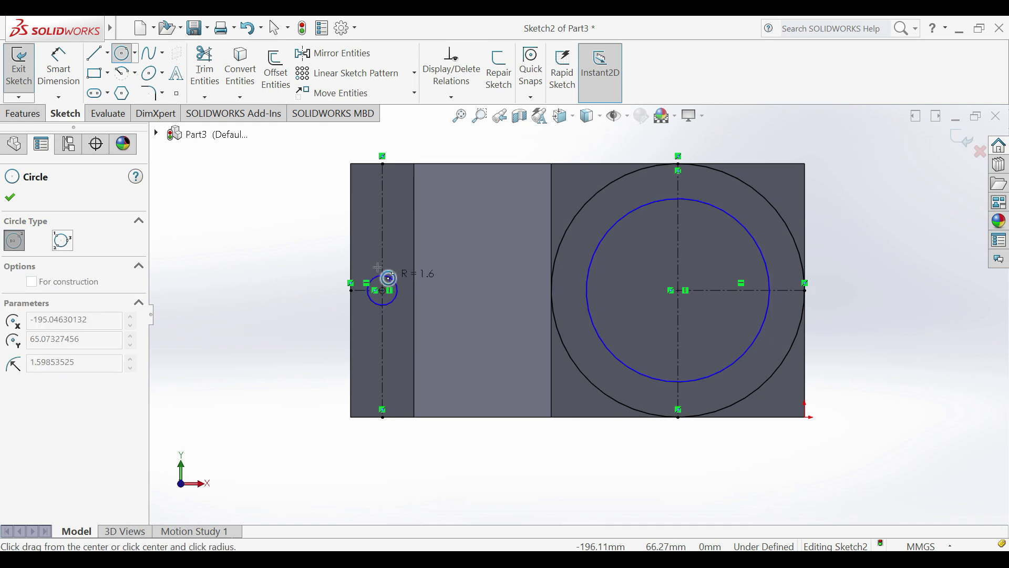
pyautogui.press('Escape')
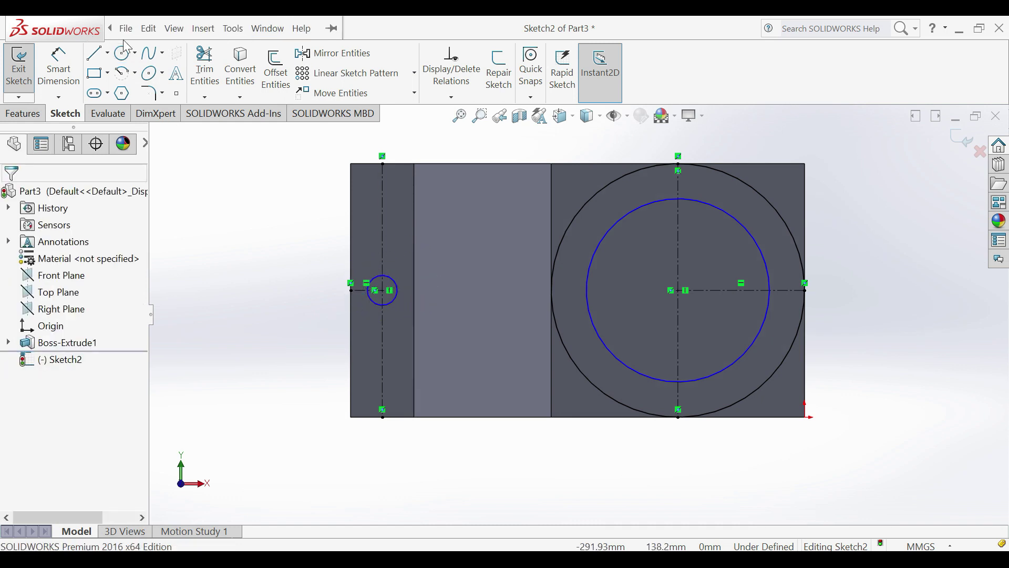
pyautogui.click(124, 28)
pyautogui.click(419, 136)
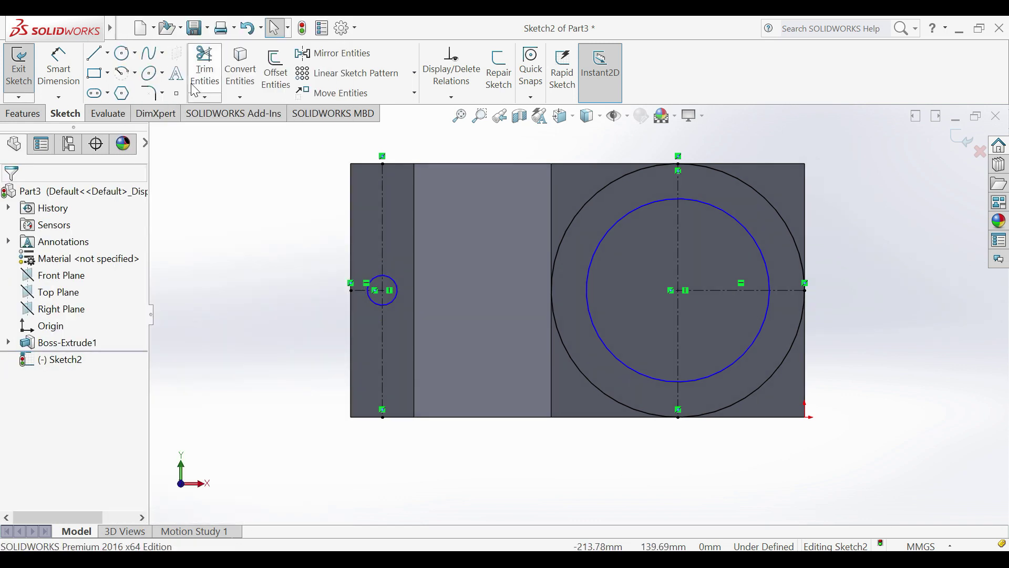
pyautogui.click(122, 53)
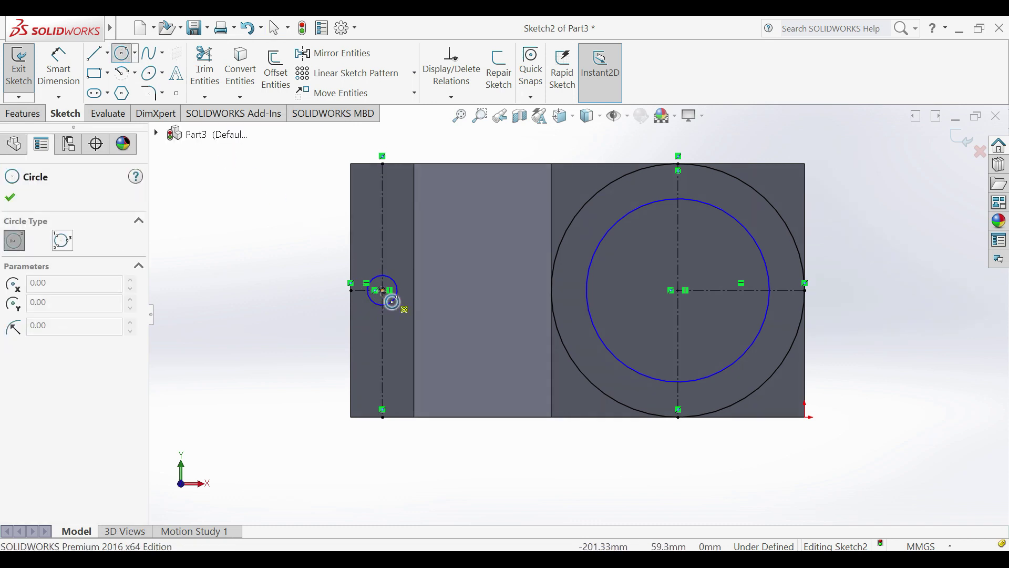
pyautogui.click(382, 290)
pyautogui.click(353, 291)
pyautogui.press('Escape')
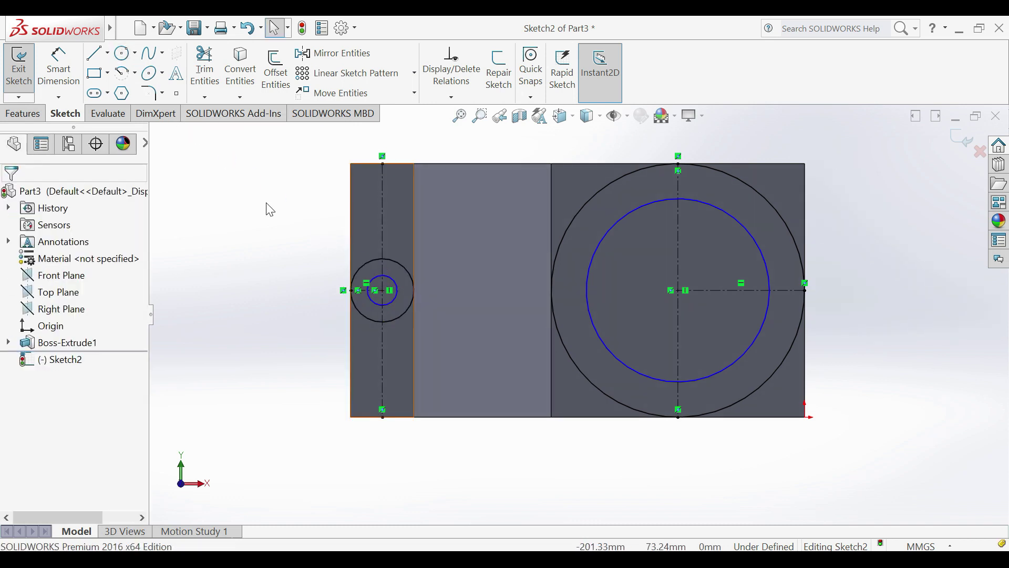
pyautogui.click(73, 83)
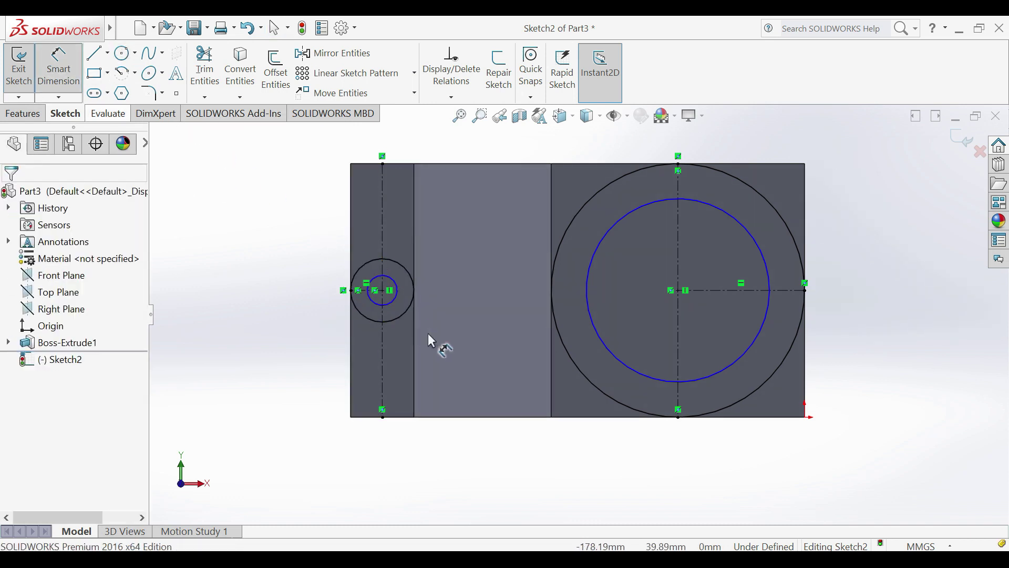
# Dimension the small left hole at Ø10 and the large disc's inner circle at Ø80
pyautogui.click(392, 303)
pyautogui.click(406, 350)
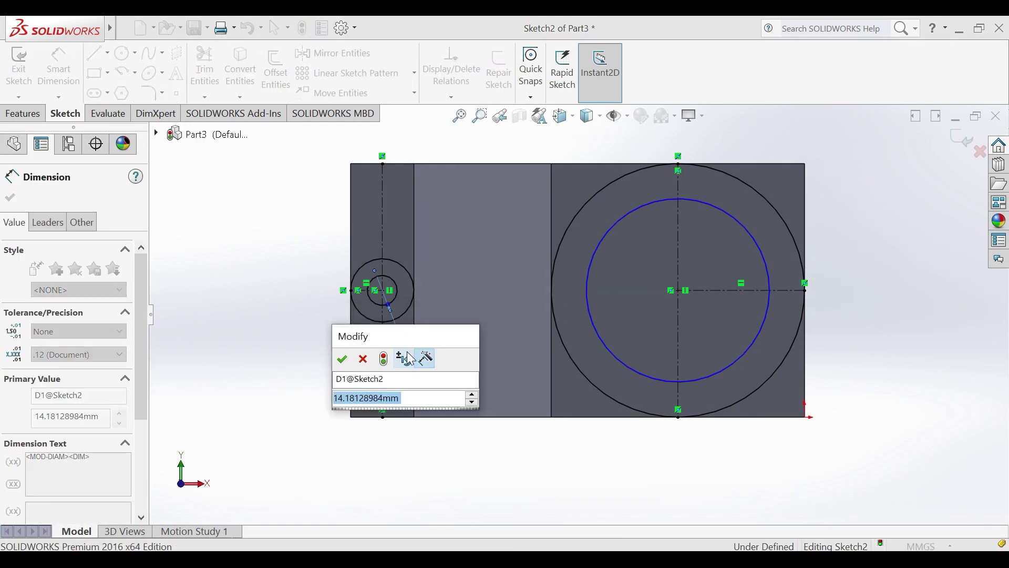
pyautogui.write('10')
pyautogui.click(344, 360)
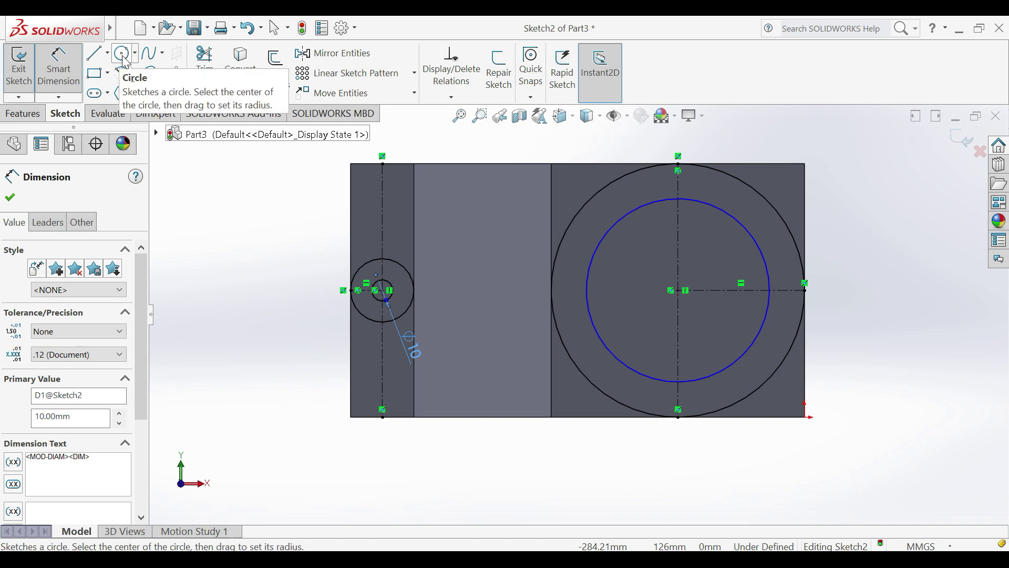
pyautogui.press('Escape')
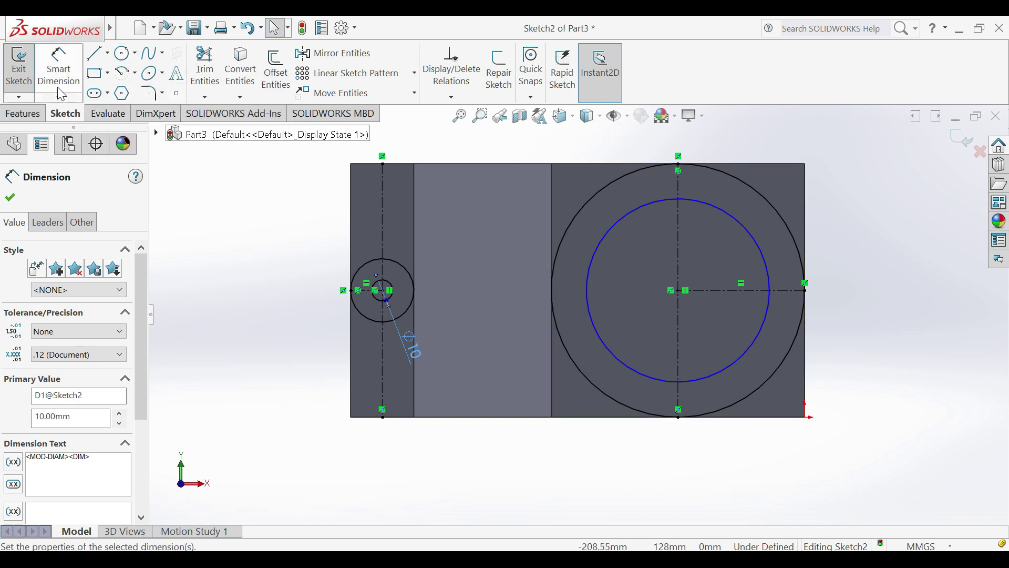
pyautogui.click(59, 67)
pyautogui.click(619, 221)
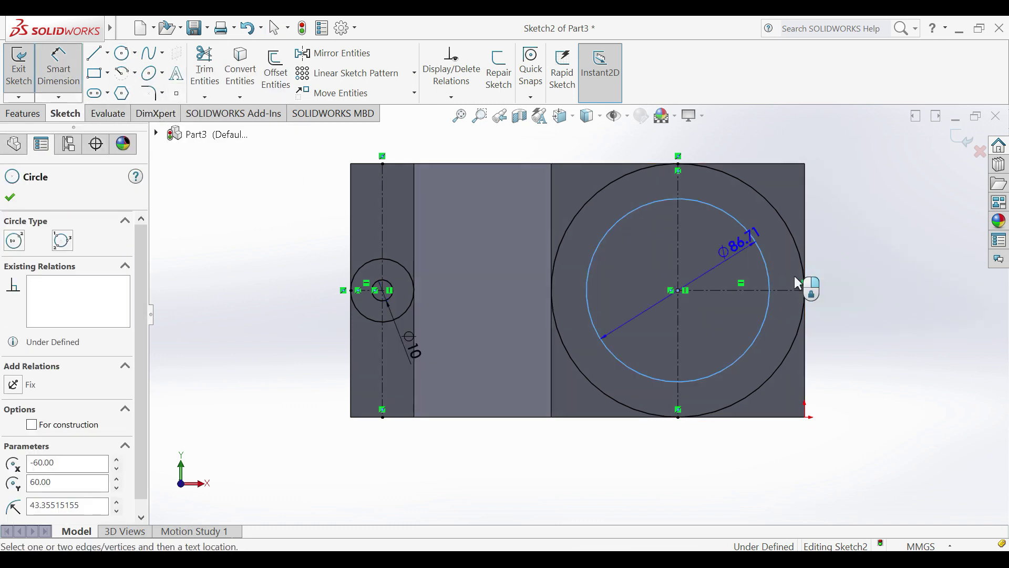
pyautogui.click(858, 298)
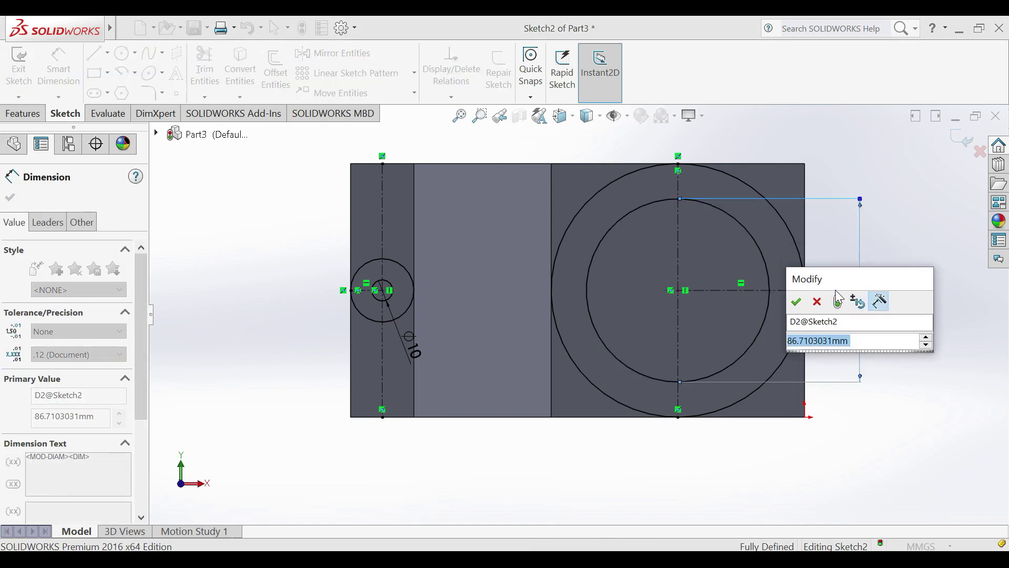
pyautogui.write('80')
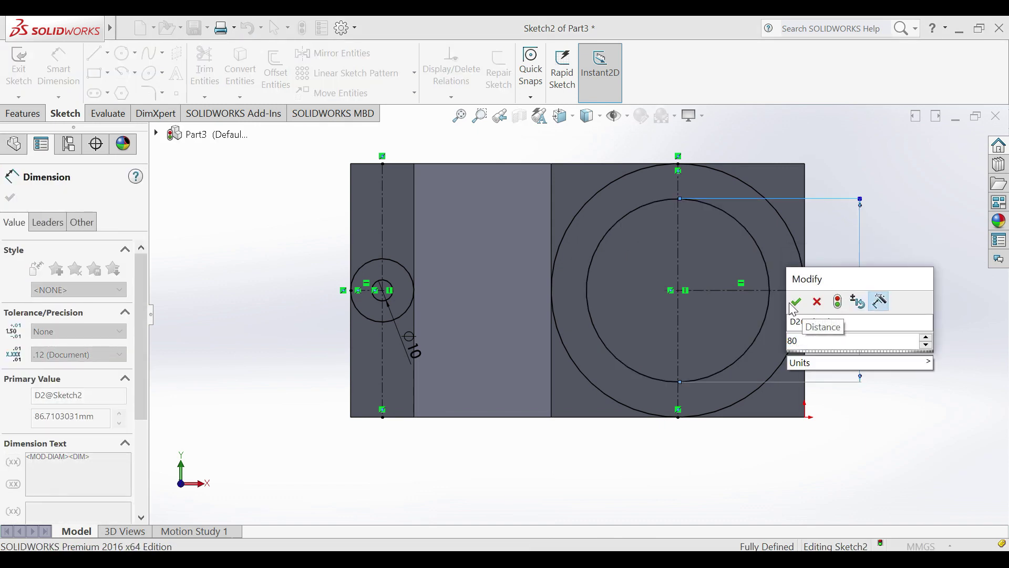
pyautogui.click(791, 306)
pyautogui.press('Escape')
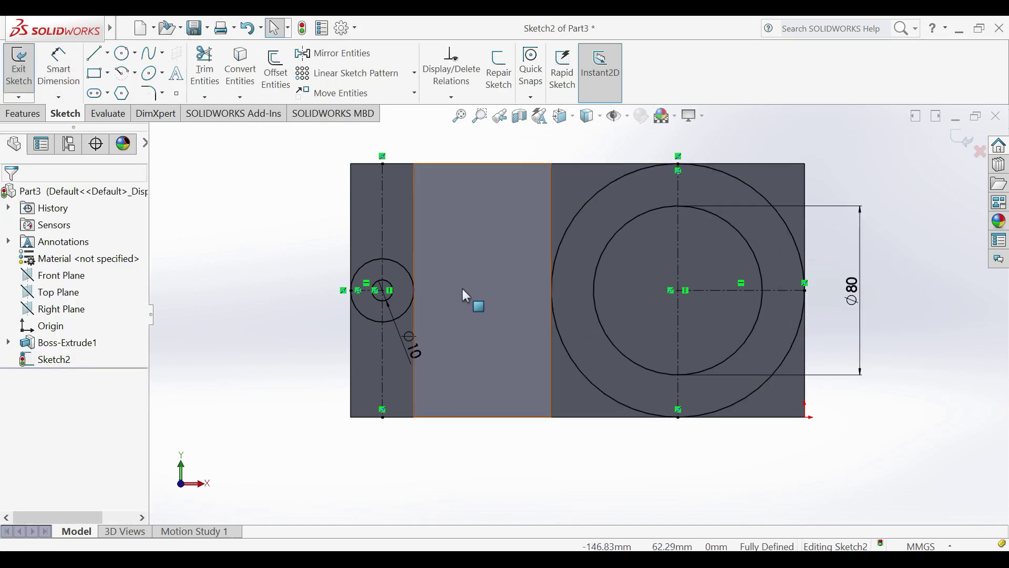
# Draw a slanted line from left of the small hole toward the large circle's top
pyautogui.click(95, 54)
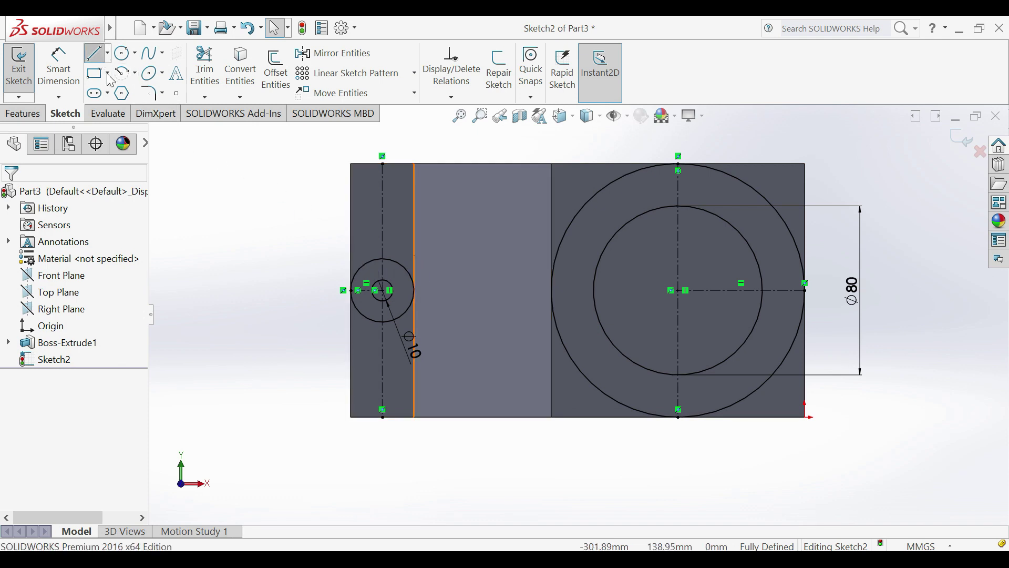
pyautogui.click(304, 275)
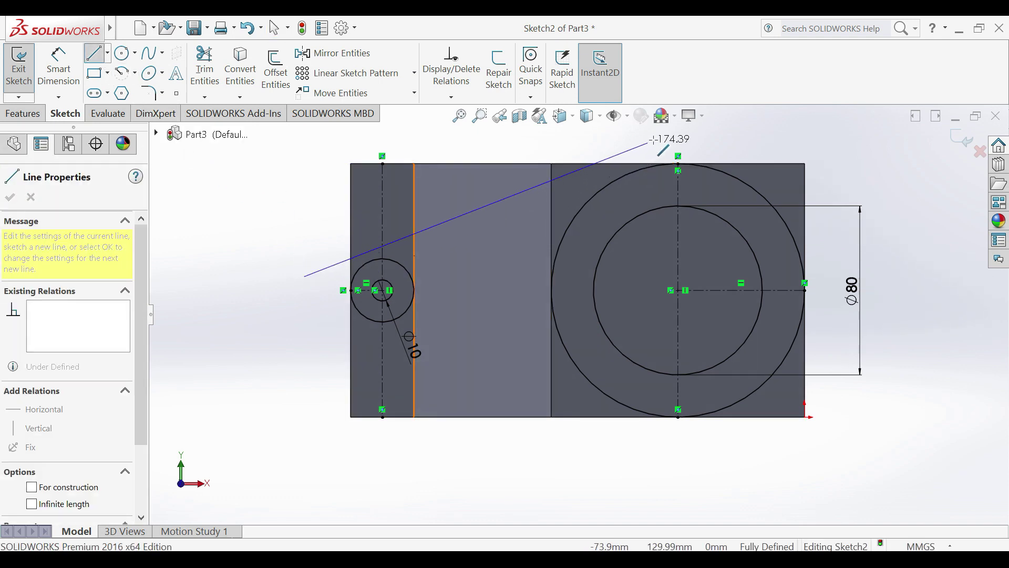
pyautogui.click(654, 139)
pyautogui.press('Escape')
# Make the slanted line tangent to the large circle and the left outer circle
pyautogui.click(628, 149)
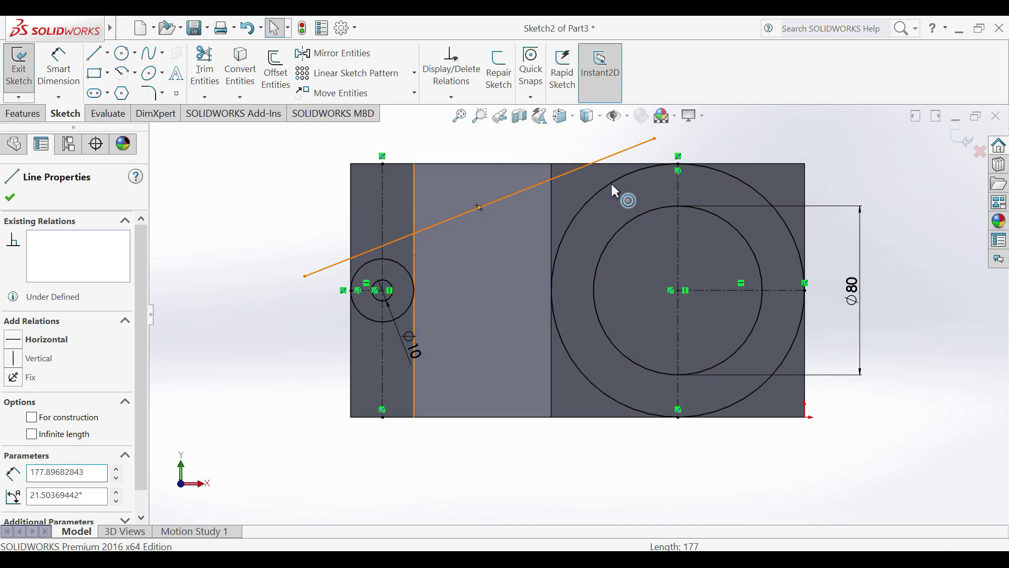
pyautogui.keyDown('ctrl'); pyautogui.click(632, 173); pyautogui.keyUp('ctrl')
pyautogui.click(644, 135)
pyautogui.press('Escape')
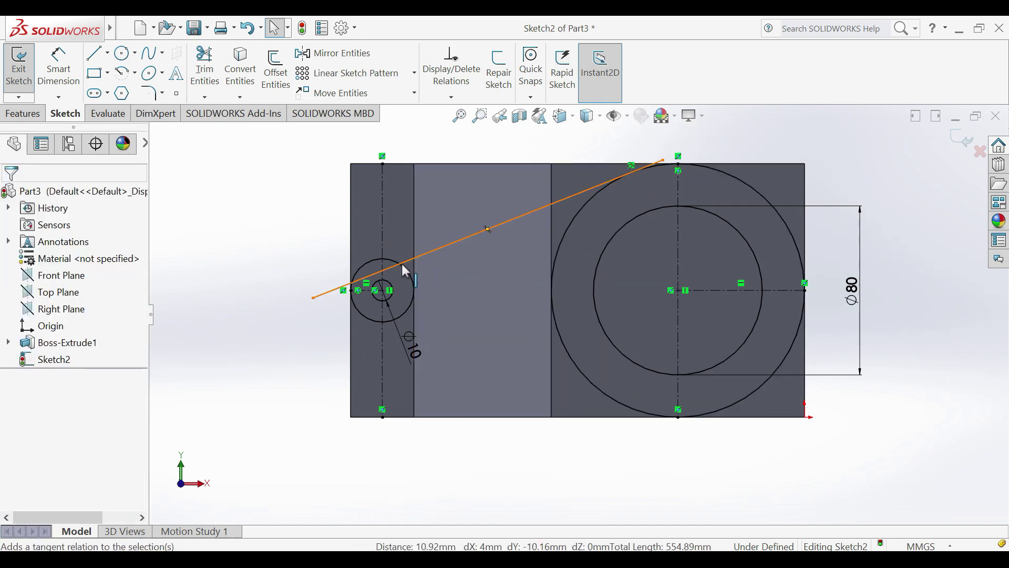
pyautogui.click(402, 261)
pyautogui.keyDown('ctrl'); pyautogui.click(412, 275); pyautogui.keyUp('ctrl')
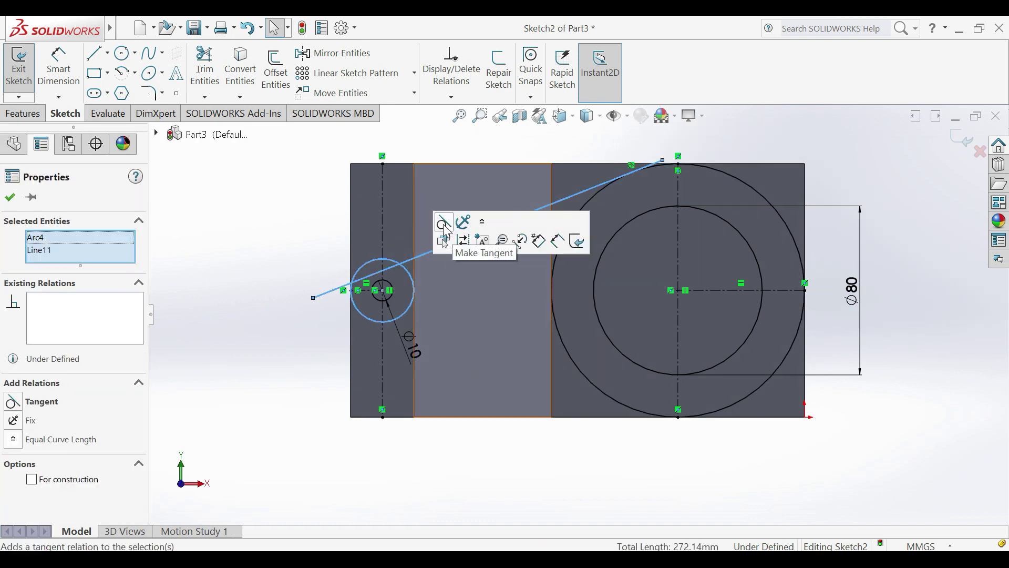
pyautogui.click(447, 232)
pyautogui.press('Escape')
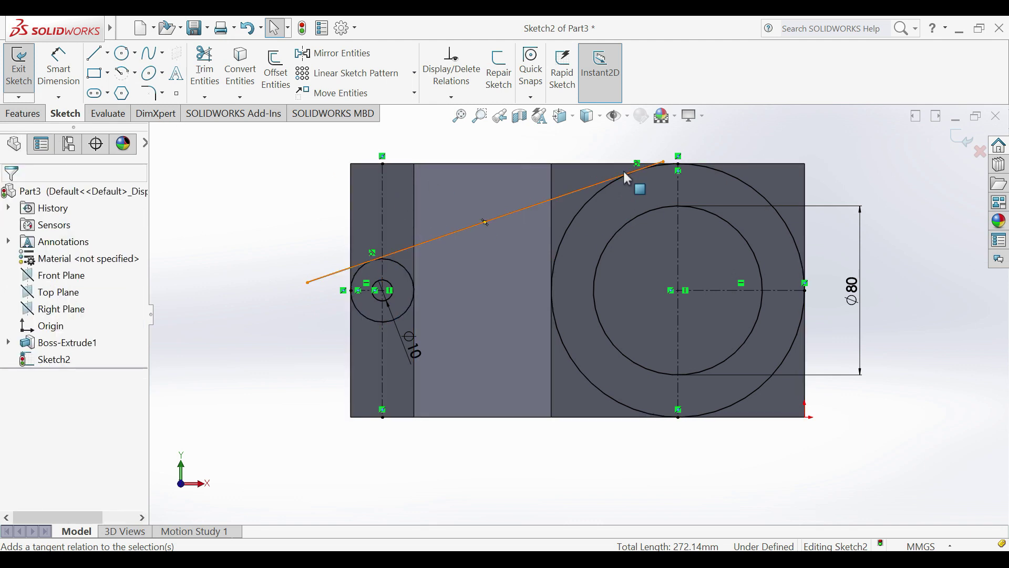
pyautogui.moveTo(662, 161); pyautogui.dragTo(712, 145)
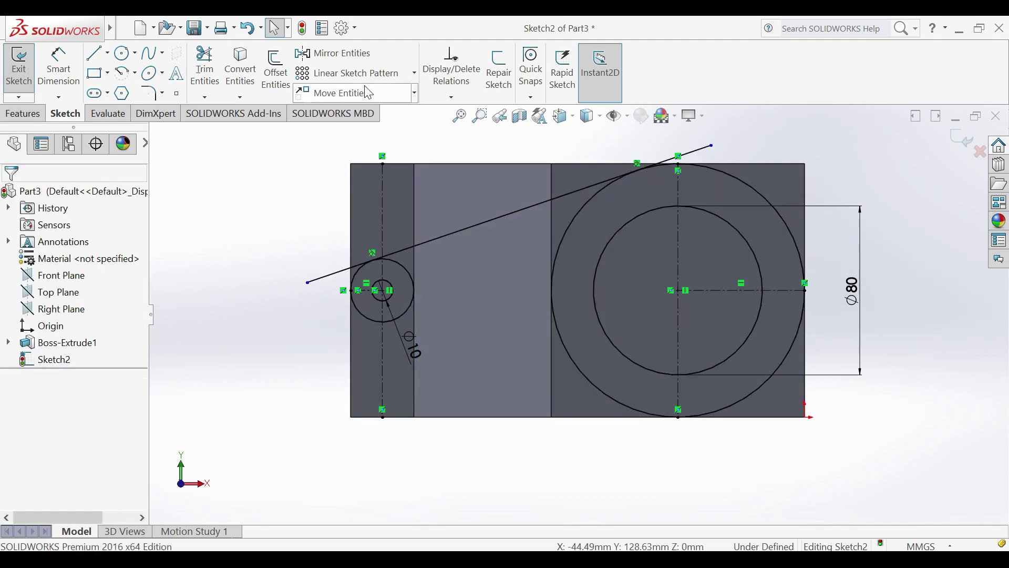
pyautogui.click(207, 68)
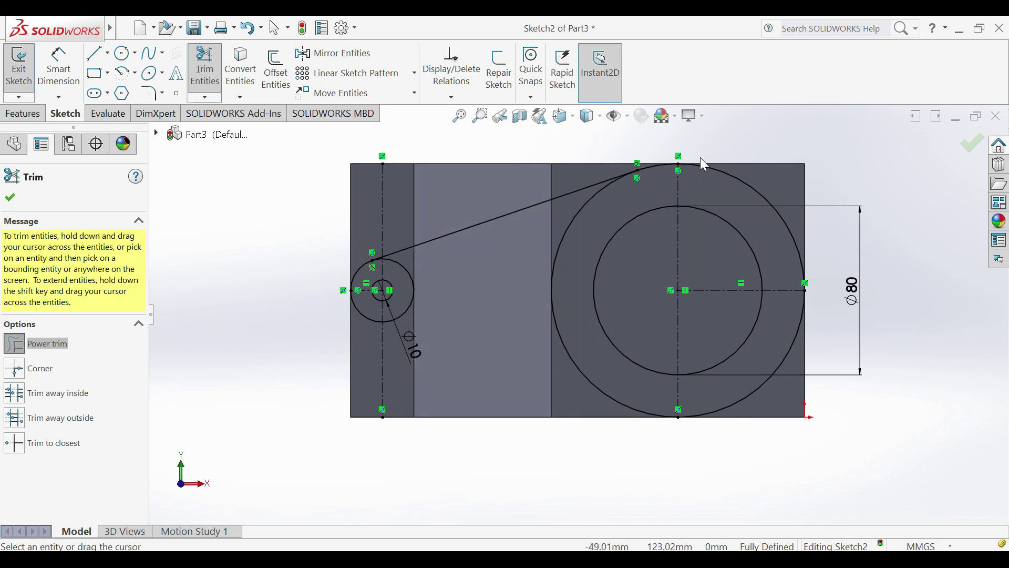
# Power-trim the slanted line's overhanging ends, then mirror it about the horizontal centerline
pyautogui.moveTo(700, 157); pyautogui.dragTo(670, 182)
pyautogui.press('Escape')
pyautogui.click(344, 61)
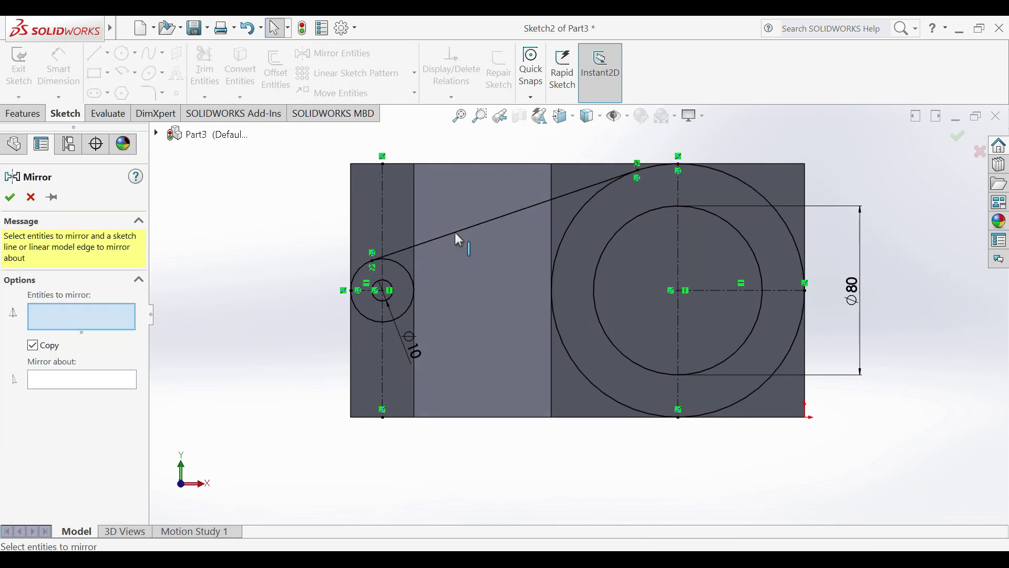
pyautogui.click(464, 229)
pyautogui.rightClick(465, 228)
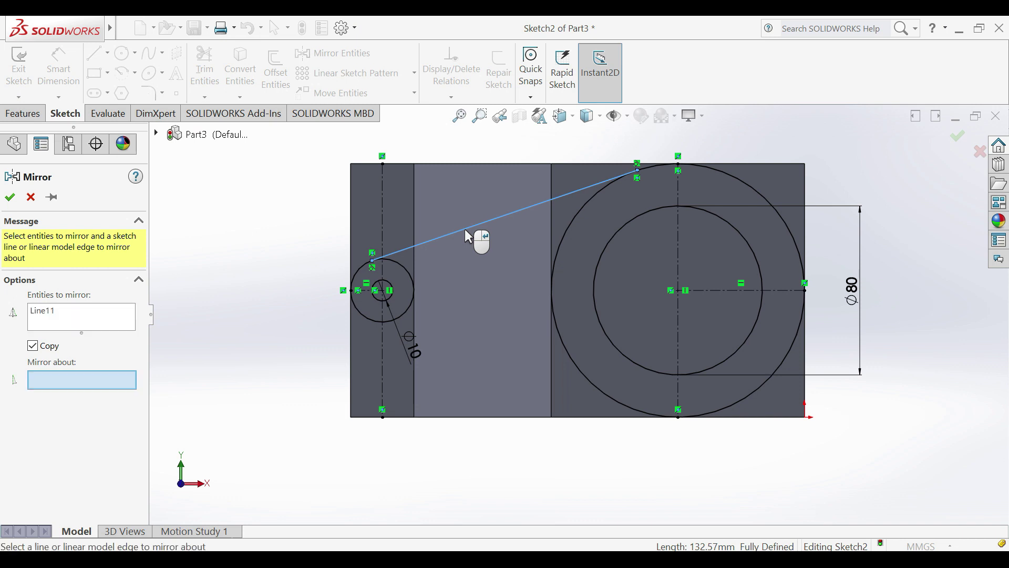
pyautogui.click(720, 291)
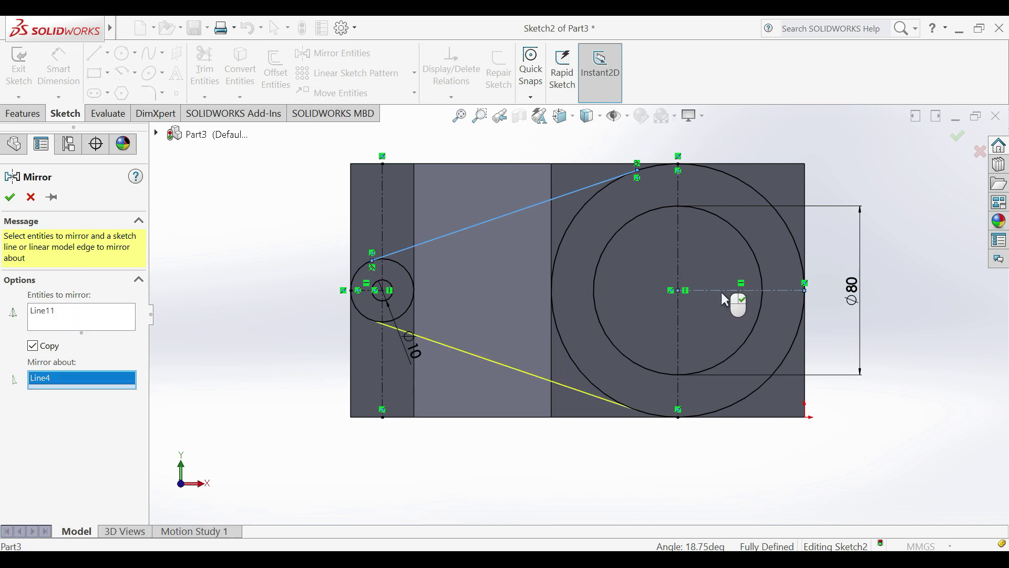
pyautogui.rightClick(721, 291)
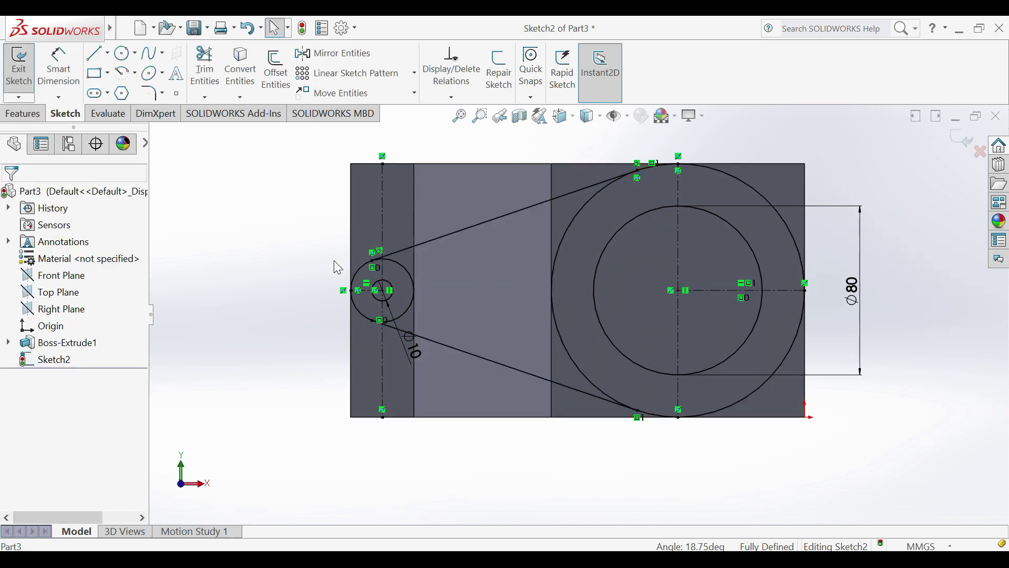
# Finish trimming, then draw a corner rectangle from the block's top-left to bottom-right corner
pyautogui.click(203, 85)
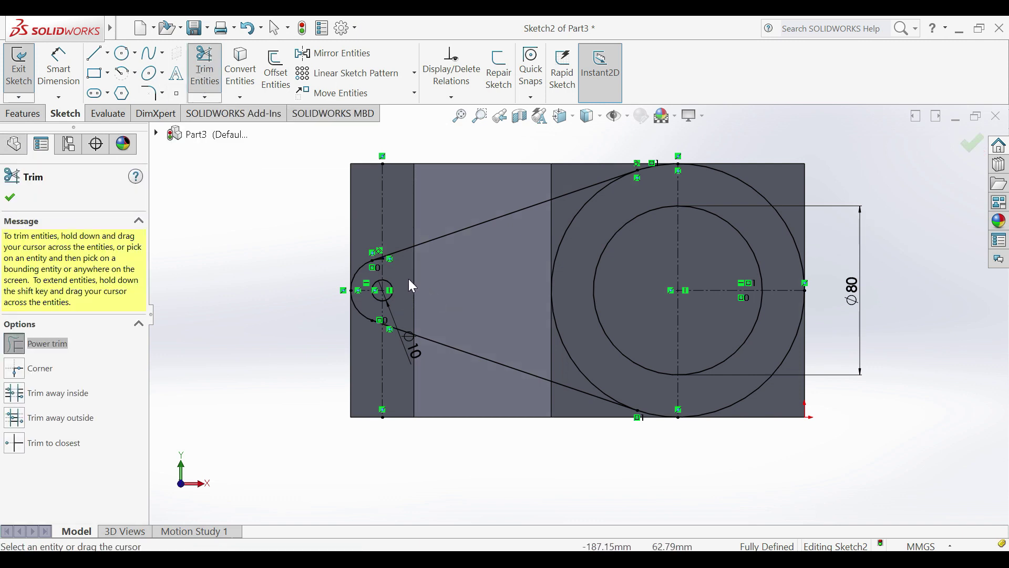
pyautogui.scroll(-3, 409, 278)
pyautogui.scroll(-2, 417, 263)
pyautogui.scroll(2, 423, 379)
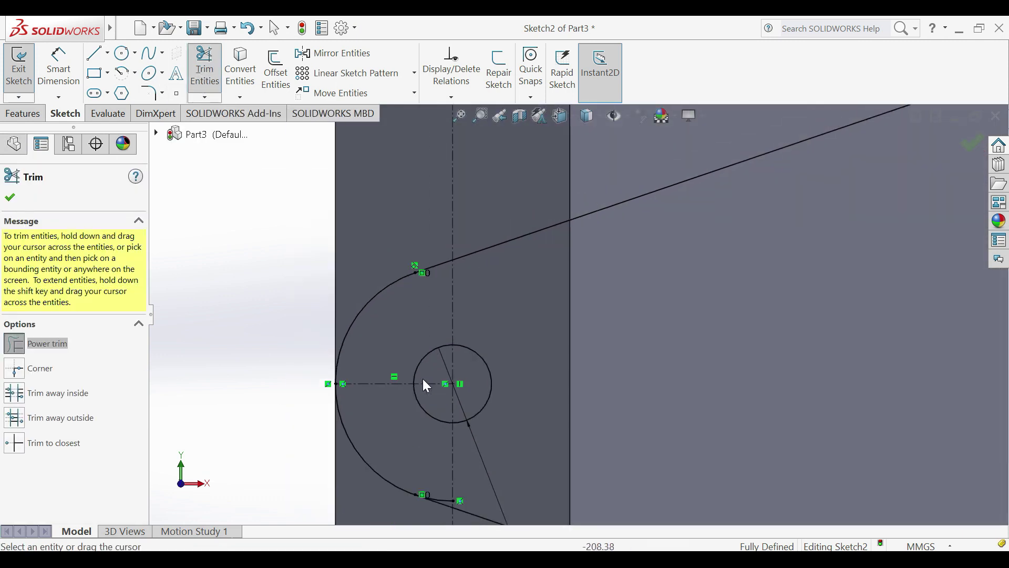
pyautogui.scroll(-2, 523, 434)
pyautogui.scroll(2, 529, 442)
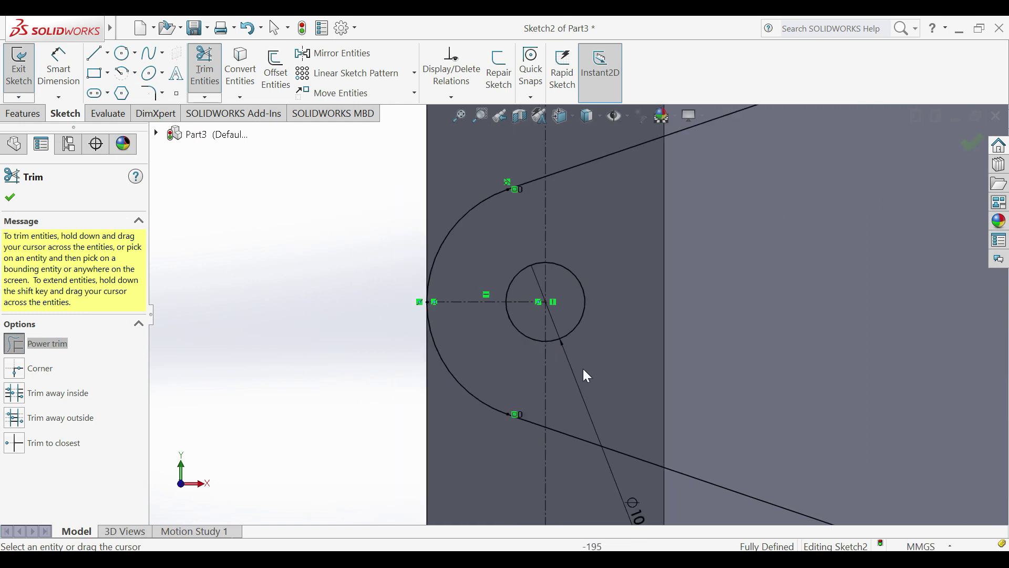
pyautogui.scroll(2, 582, 368)
pyautogui.scroll(1, 775, 229)
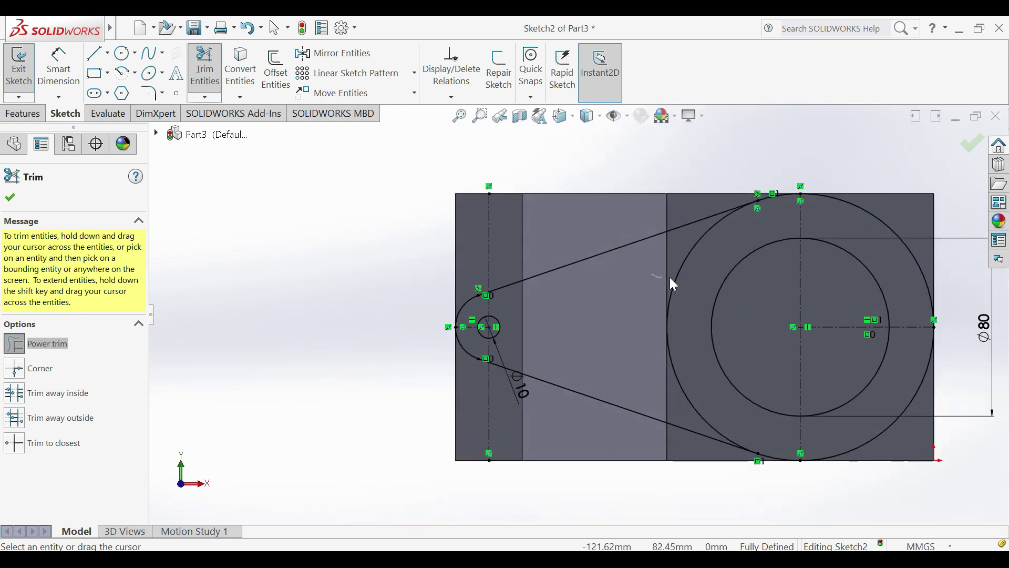
pyautogui.scroll(1, 756, 317)
pyautogui.scroll(-1, 758, 321)
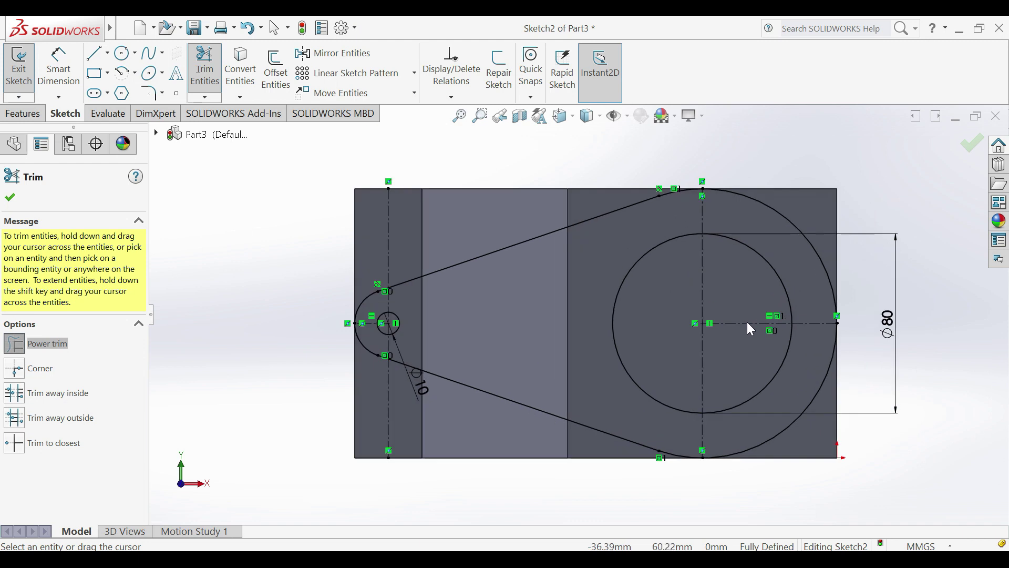
pyautogui.press('Escape')
pyautogui.click(95, 73)
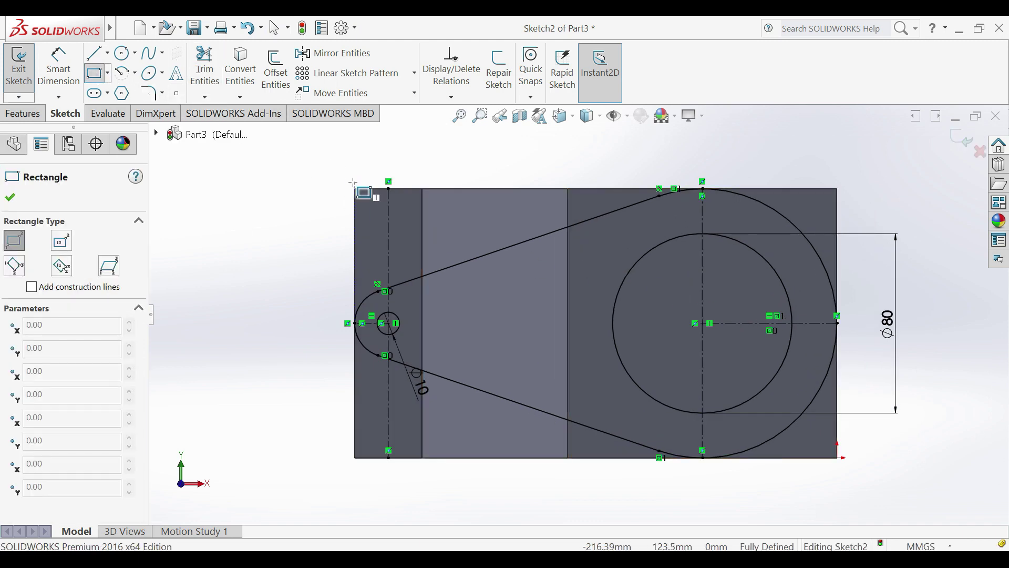
pyautogui.click(355, 190)
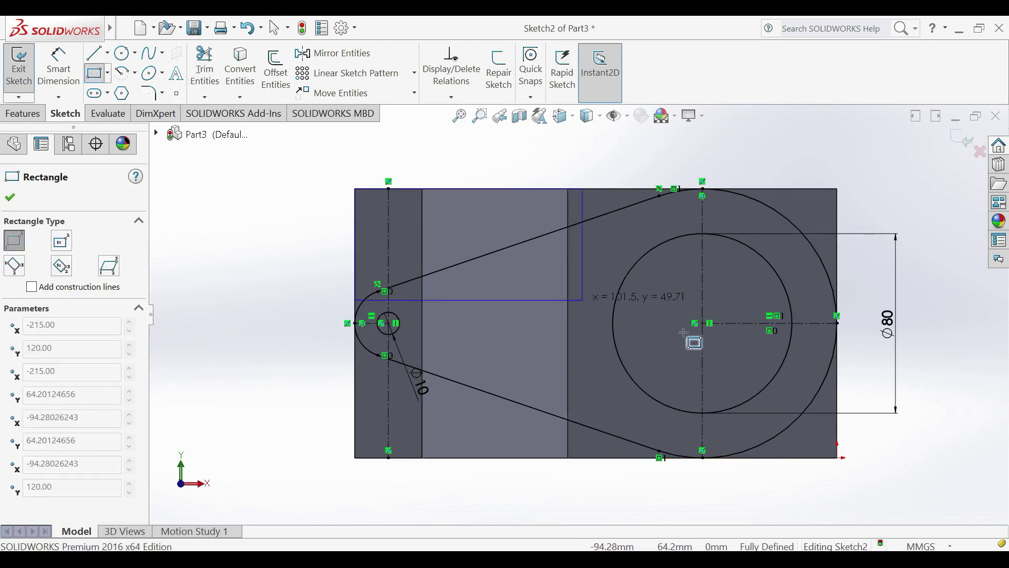
pyautogui.click(837, 456)
pyautogui.press('Escape')
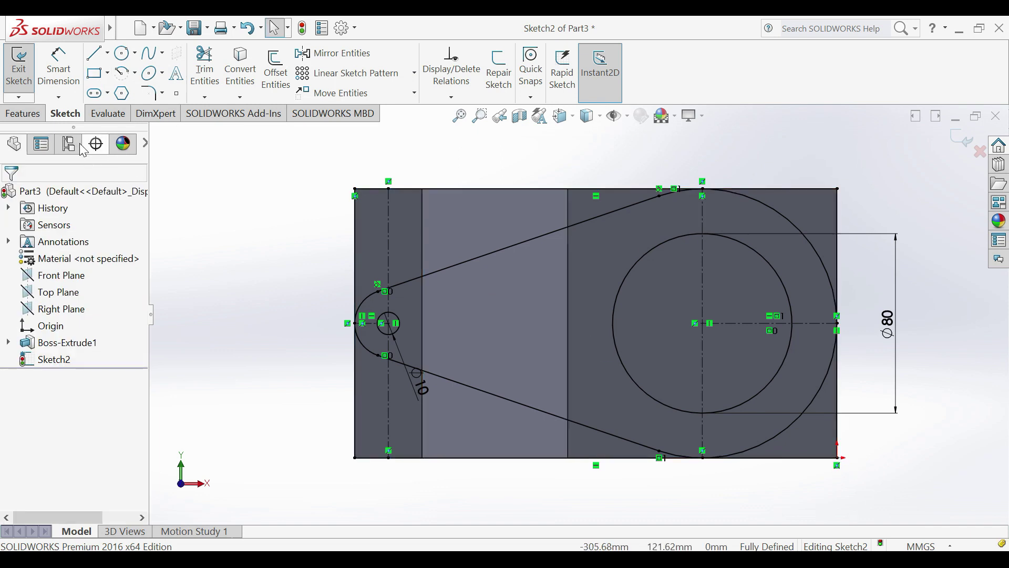
pyautogui.click(43, 113)
# Select the five regions outside the tapered outline for a Through All extruded cut
pyautogui.click(218, 77)
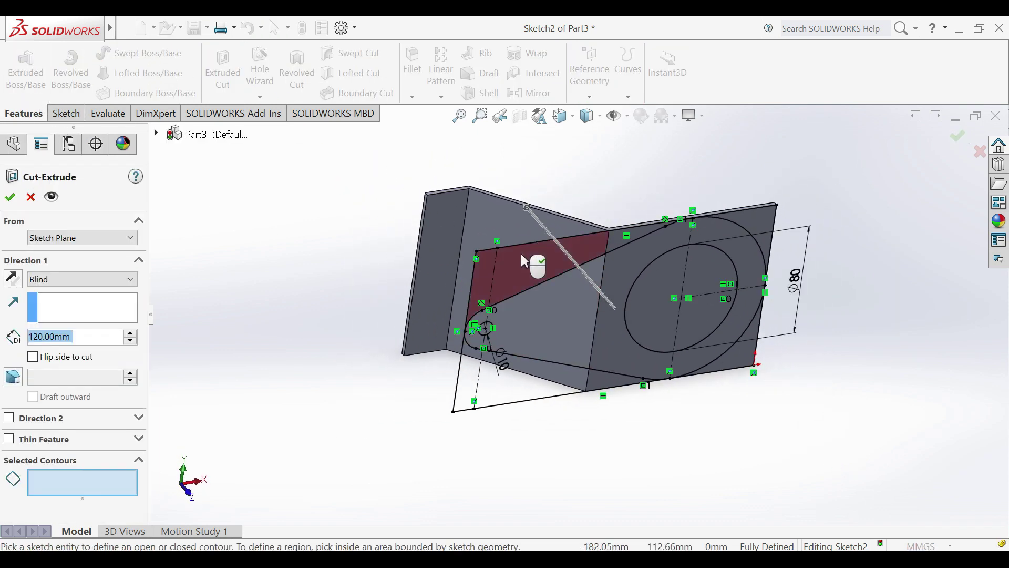
pyautogui.click(544, 256)
pyautogui.click(654, 229)
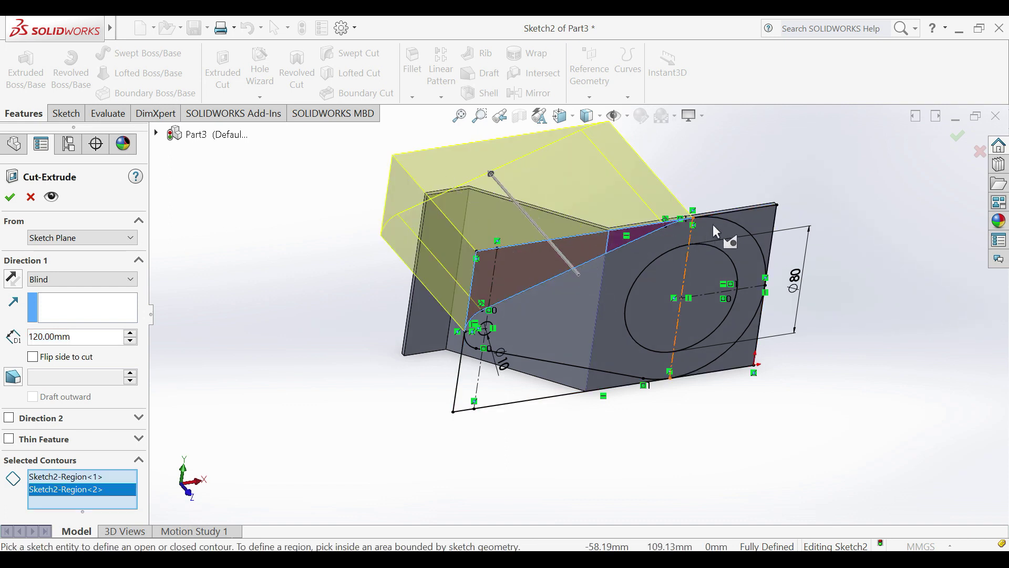
pyautogui.click(753, 216)
pyautogui.click(748, 356)
pyautogui.click(599, 382)
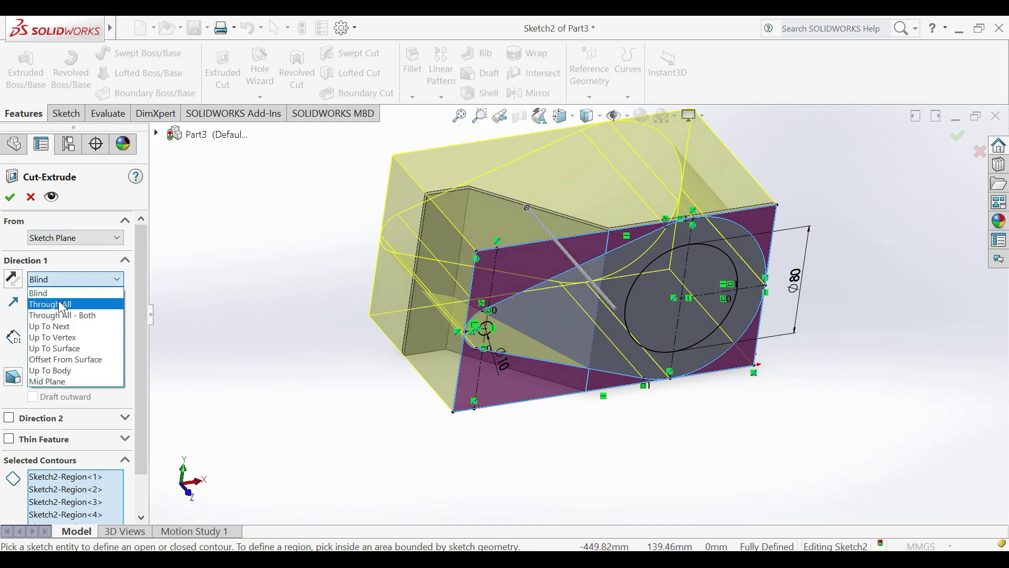
pyautogui.click(60, 306)
# Accept the cut and reopen Cut-Extrude1 for editing
pyautogui.click(10, 196)
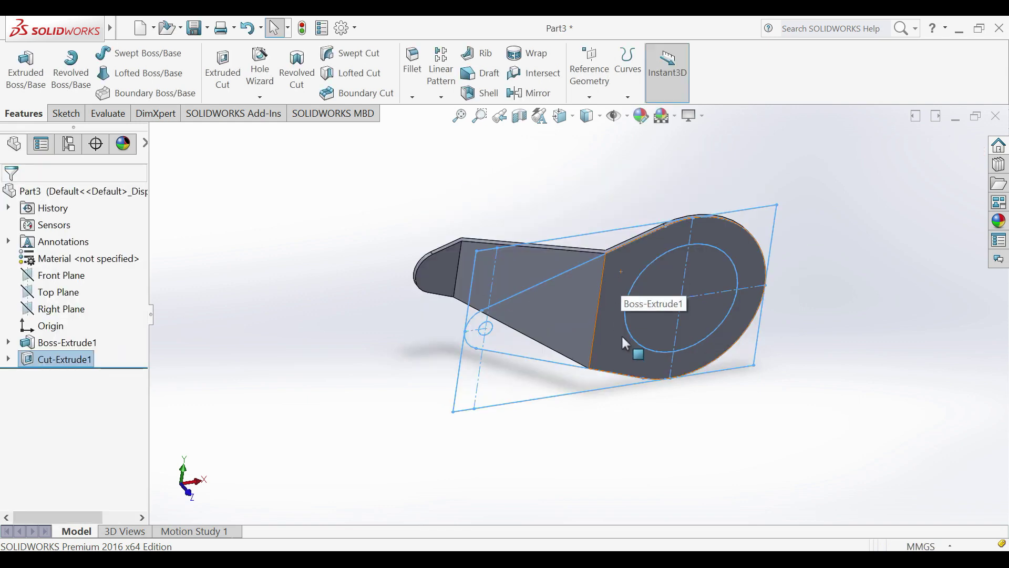
pyautogui.click(63, 359)
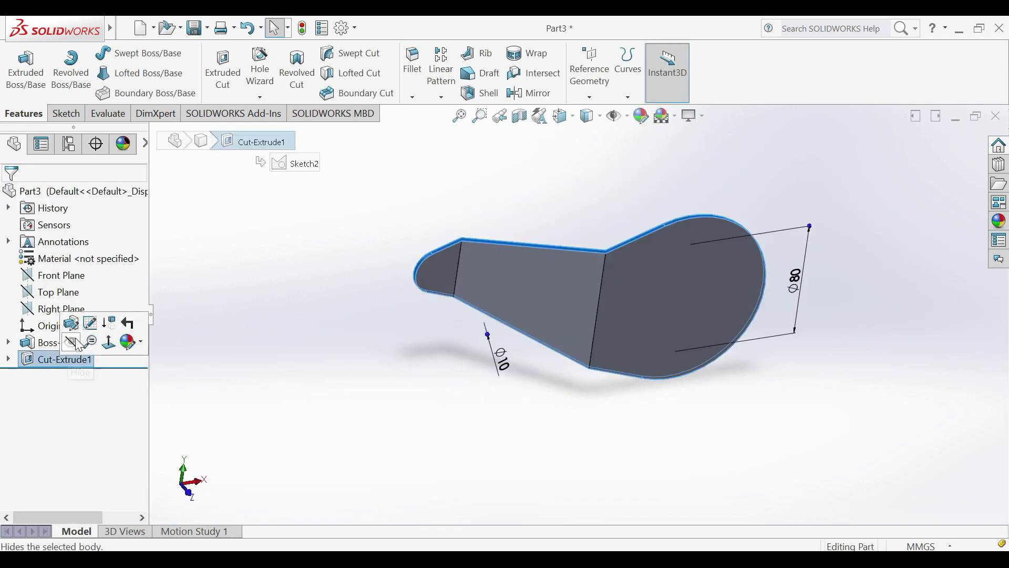
pyautogui.click(75, 329)
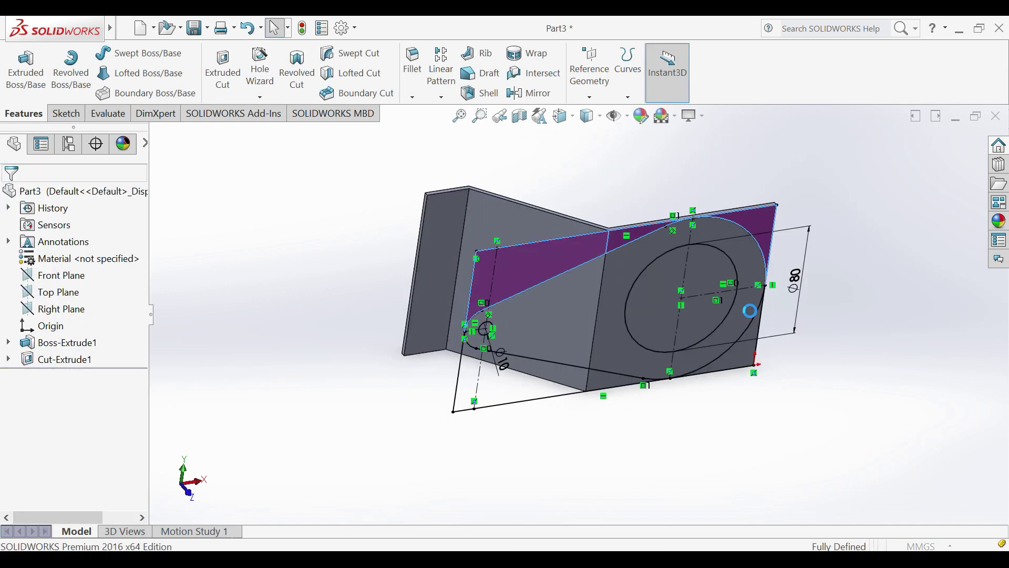
# Add the Ø10 small circle and Ø80 large circle regions to Cut-Extrude1
pyautogui.click(100, 455)
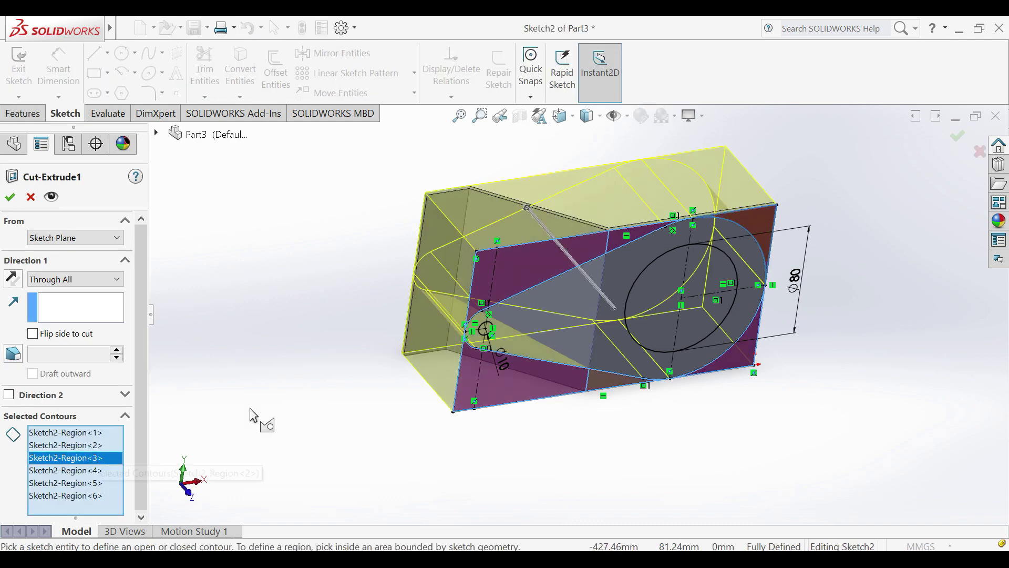
pyautogui.click(491, 323)
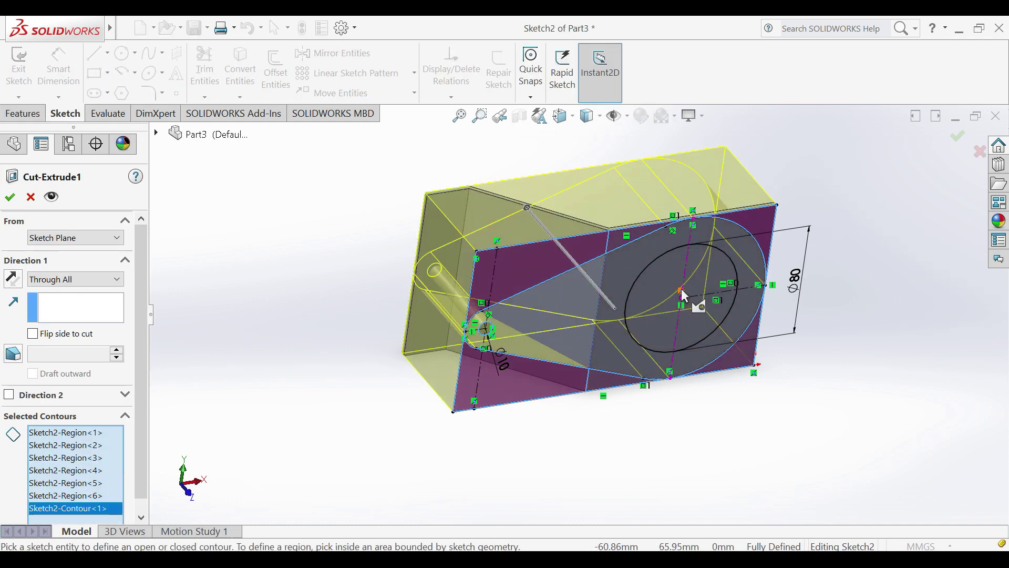
pyautogui.click(669, 272)
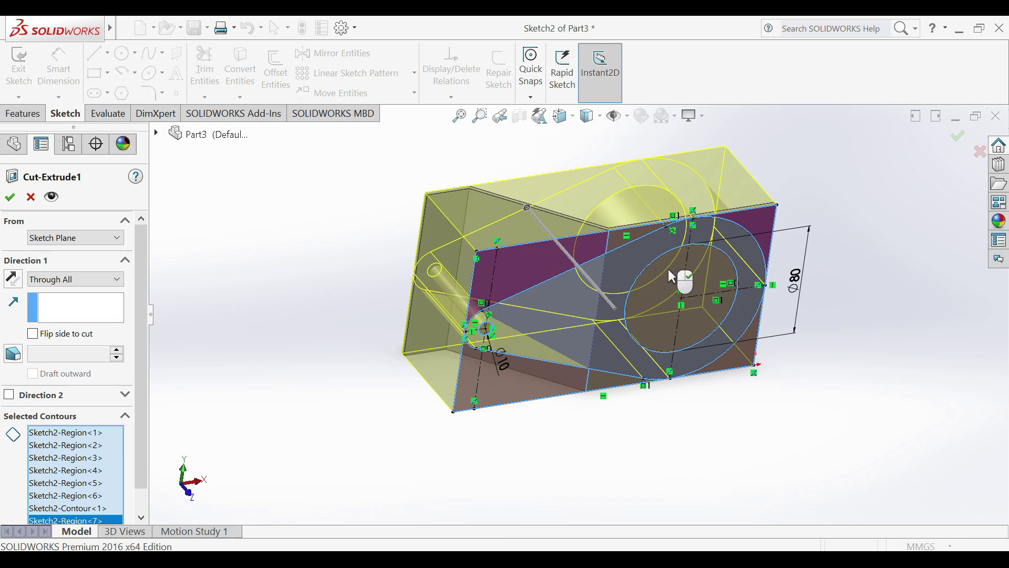
pyautogui.rightClick(667, 269)
pyautogui.moveTo(634, 306)
pyautogui.mouseDown(button='middle')
pyautogui.moveTo(480, 214)
pyautogui.moveTo(552, 226)
pyautogui.moveTo(552, 270)
pyautogui.mouseUp(button='middle')
# Sketch a Ø100 construction circle on the front face, centred on the motor hole
pyautogui.click(620, 241)
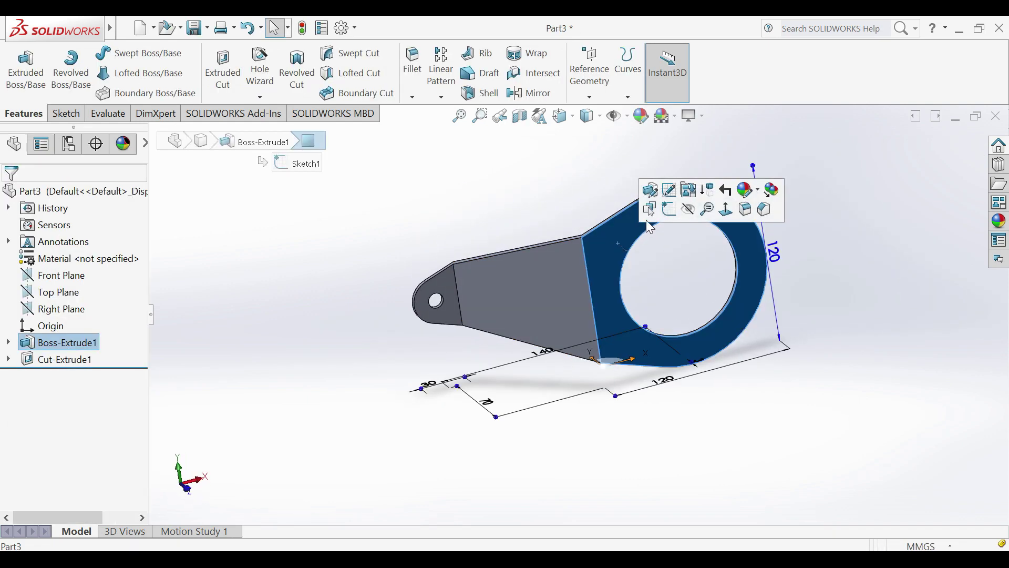
pyautogui.click(669, 208)
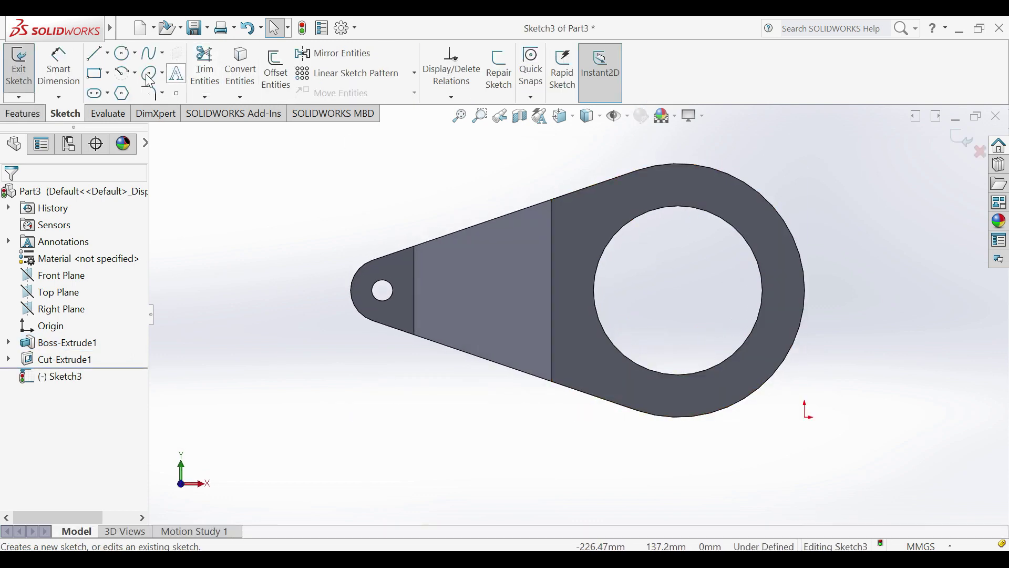
pyautogui.click(122, 54)
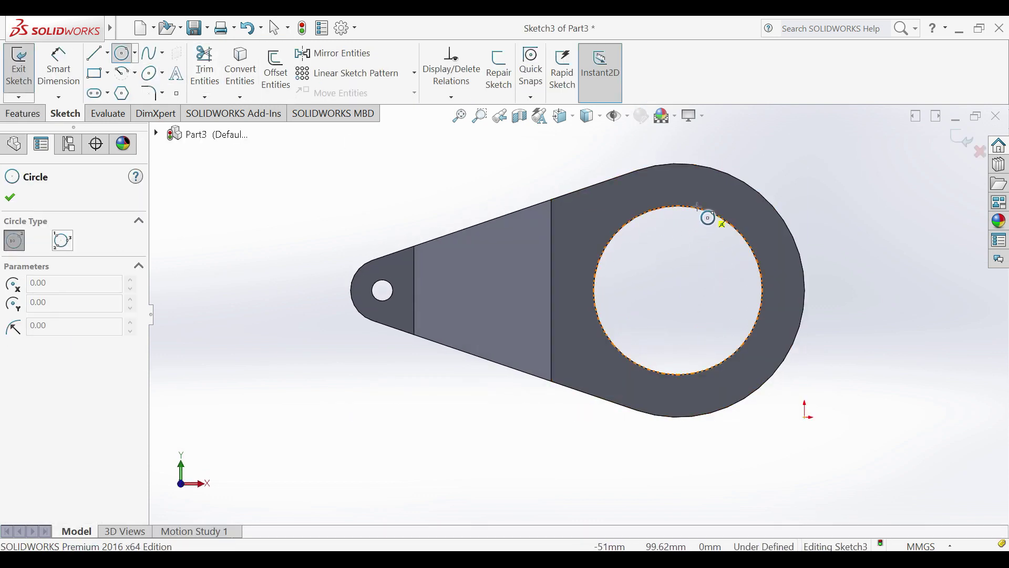
pyautogui.click(678, 290)
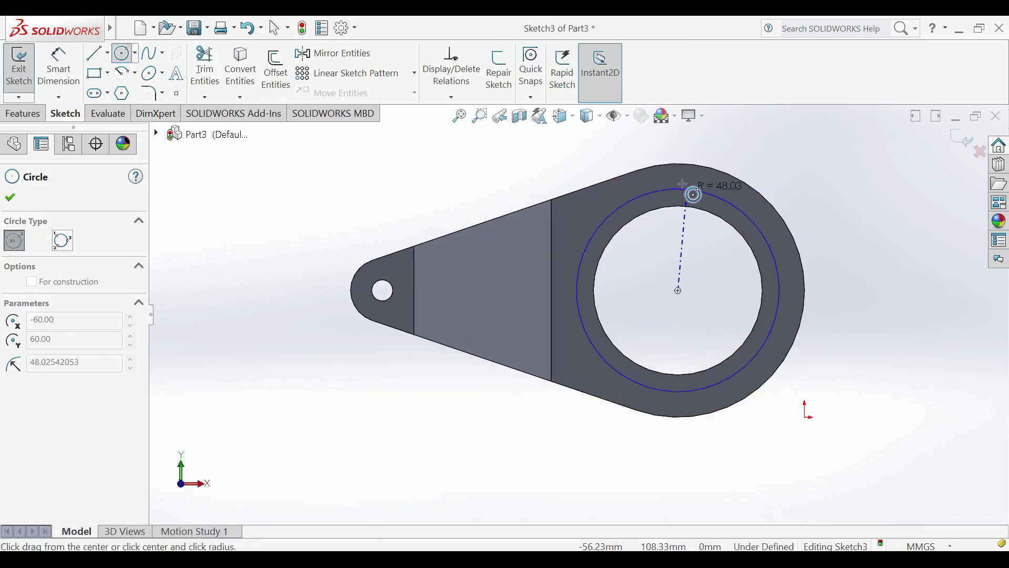
pyautogui.click(691, 184)
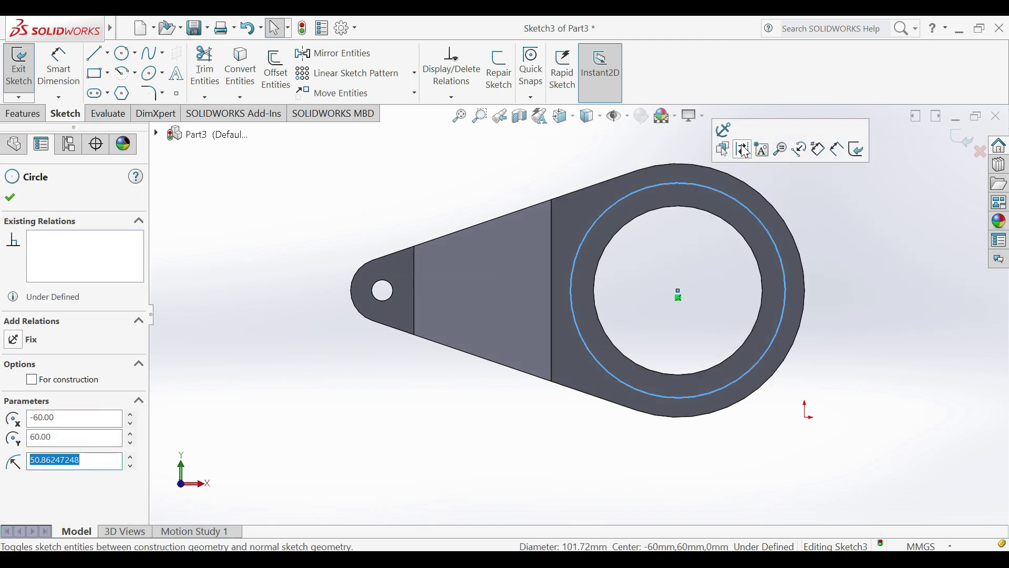
pyautogui.click(742, 150)
pyautogui.click(58, 74)
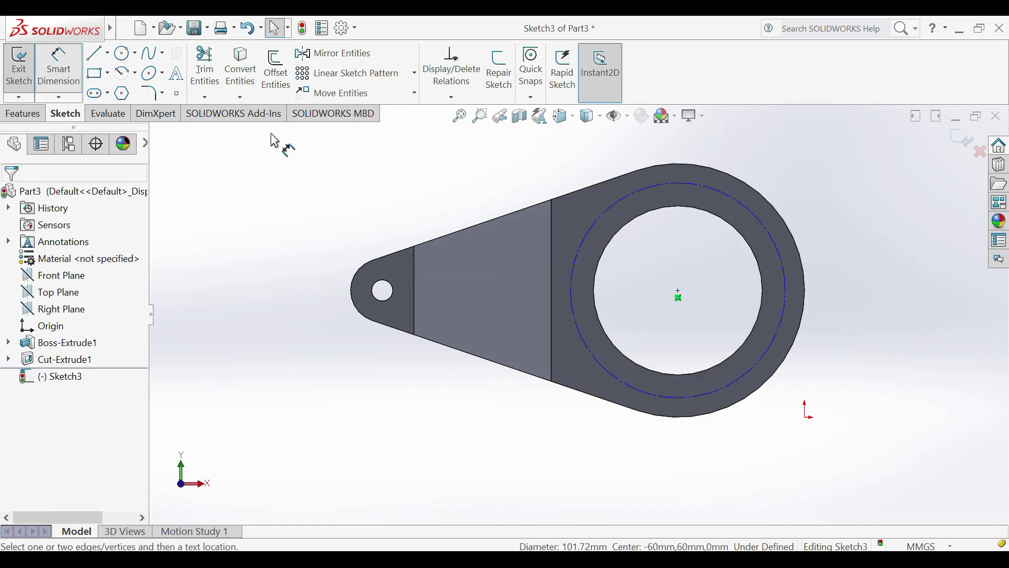
pyautogui.click(783, 246)
pyautogui.click(861, 294)
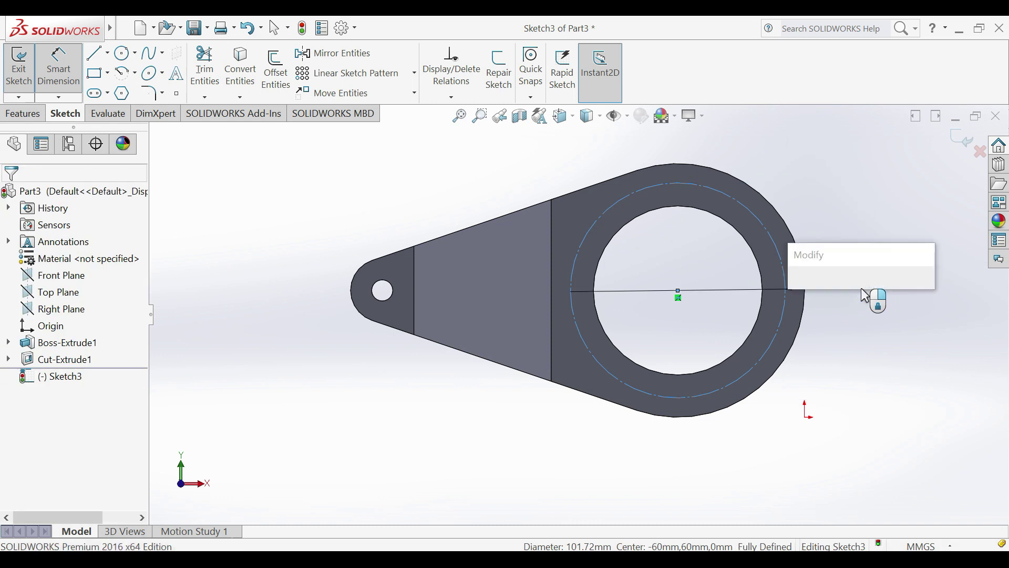
pyautogui.write('100')
pyautogui.press('Return')
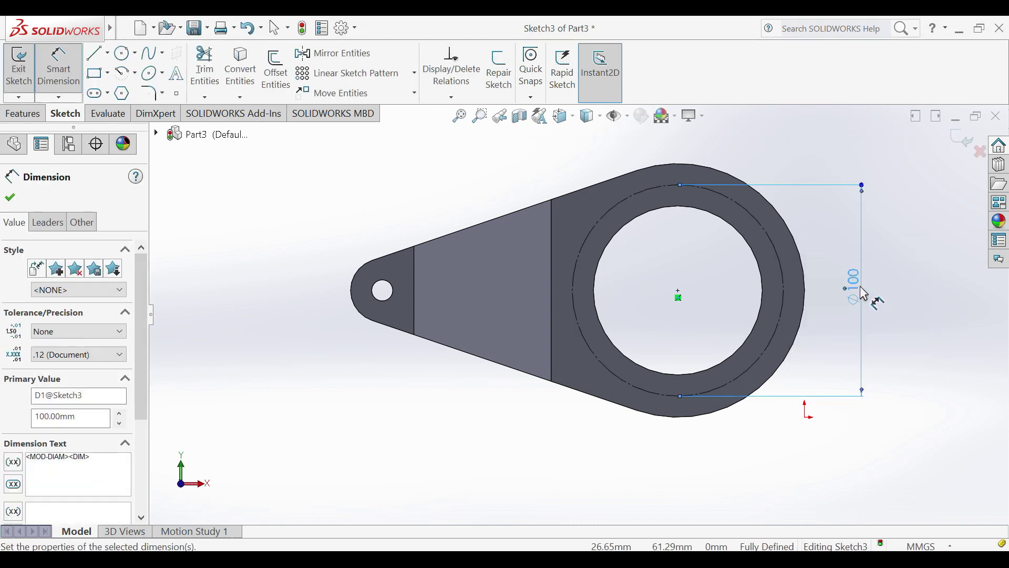
pyautogui.press('Escape')
# Add a Ø10 circle at the top of the Ø100 construction circle
pyautogui.click(123, 53)
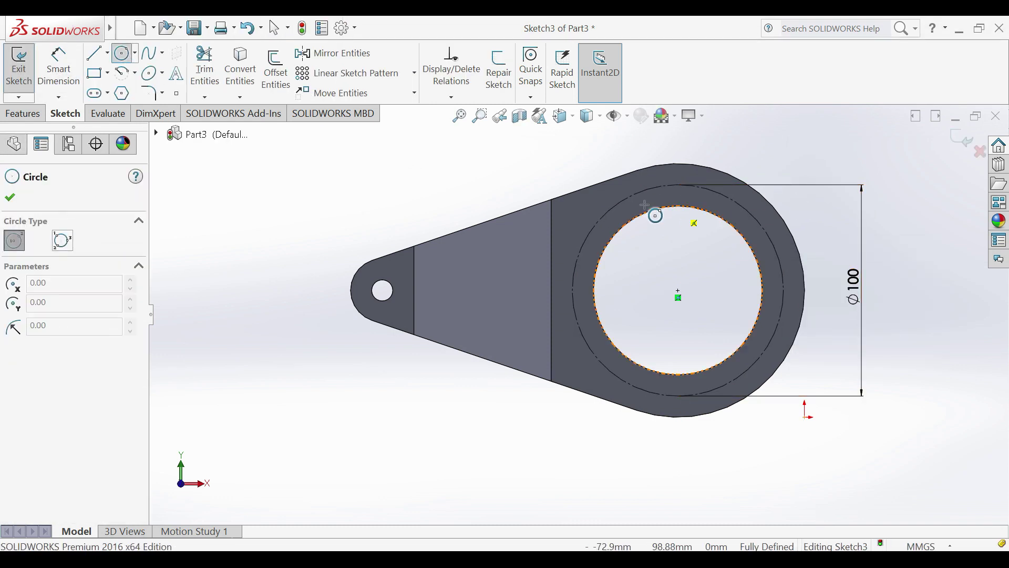
pyautogui.click(678, 185)
pyautogui.press('Escape')
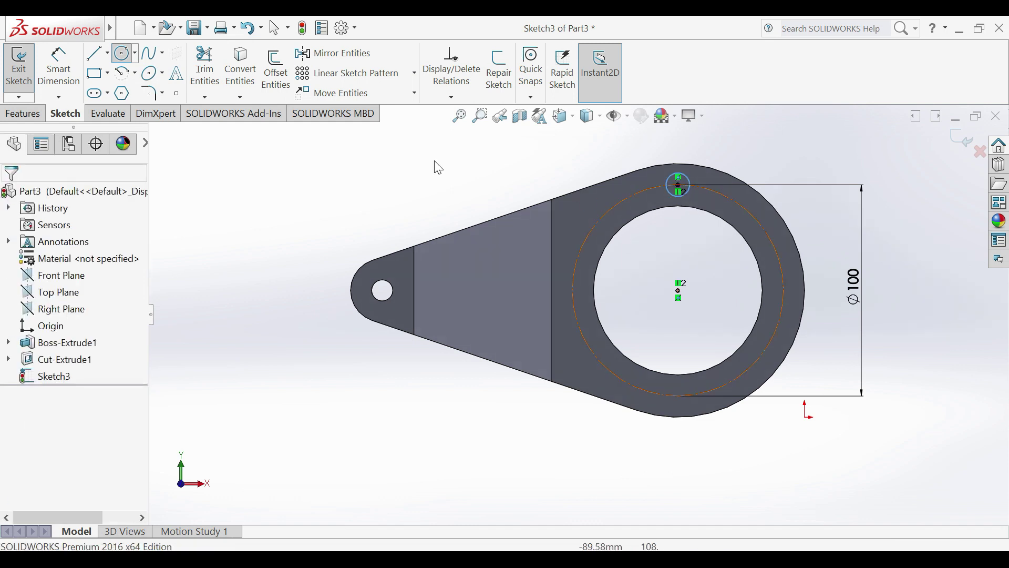
pyautogui.click(58, 70)
pyautogui.click(686, 179)
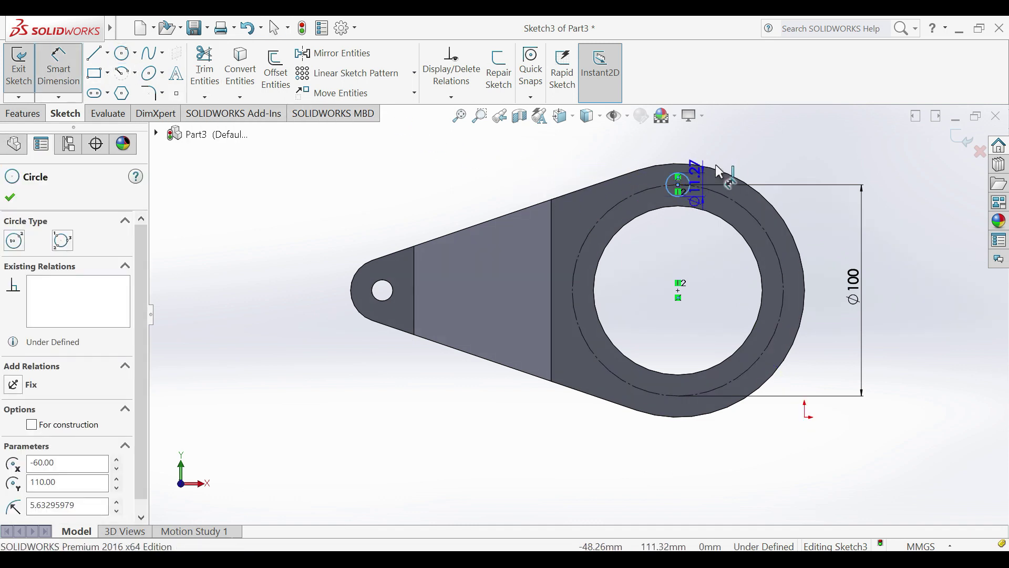
pyautogui.click(741, 152)
pyautogui.write('10')
pyautogui.press('Return')
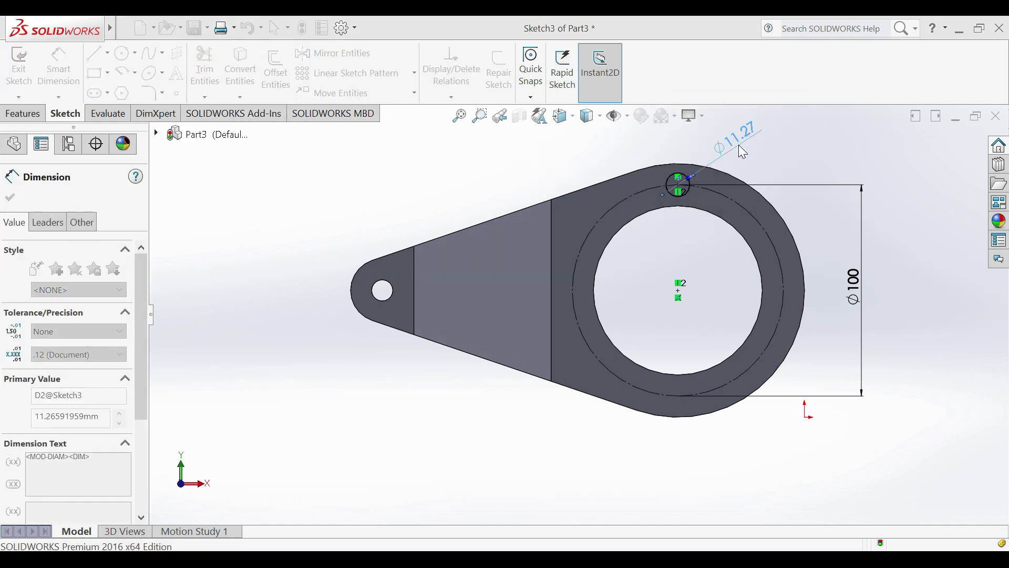
pyautogui.press('Escape')
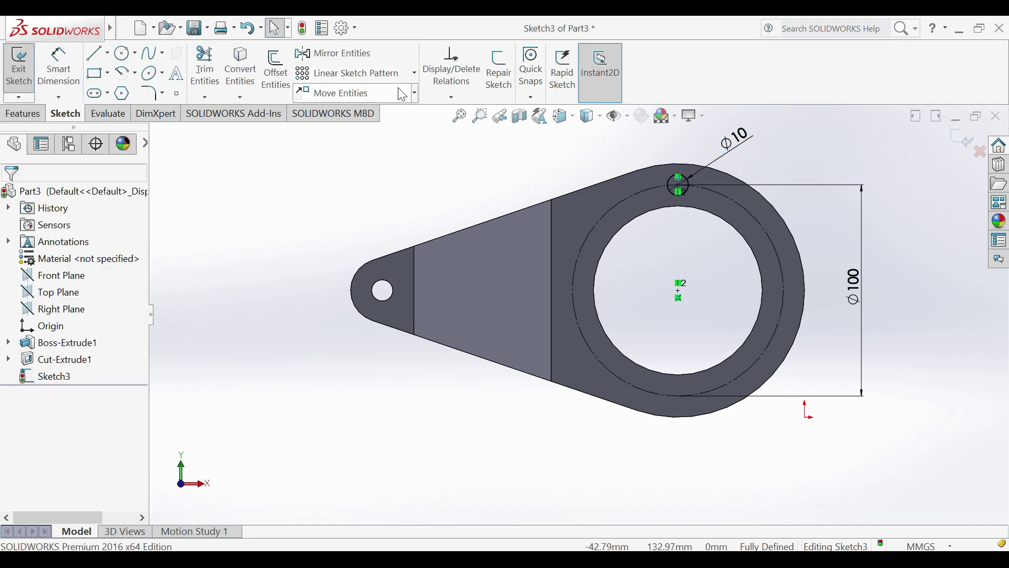
pyautogui.click(415, 73)
# Circular-pattern the Ø10 circle into 4 equal copies over 360° about the motor hole
pyautogui.click(359, 109)
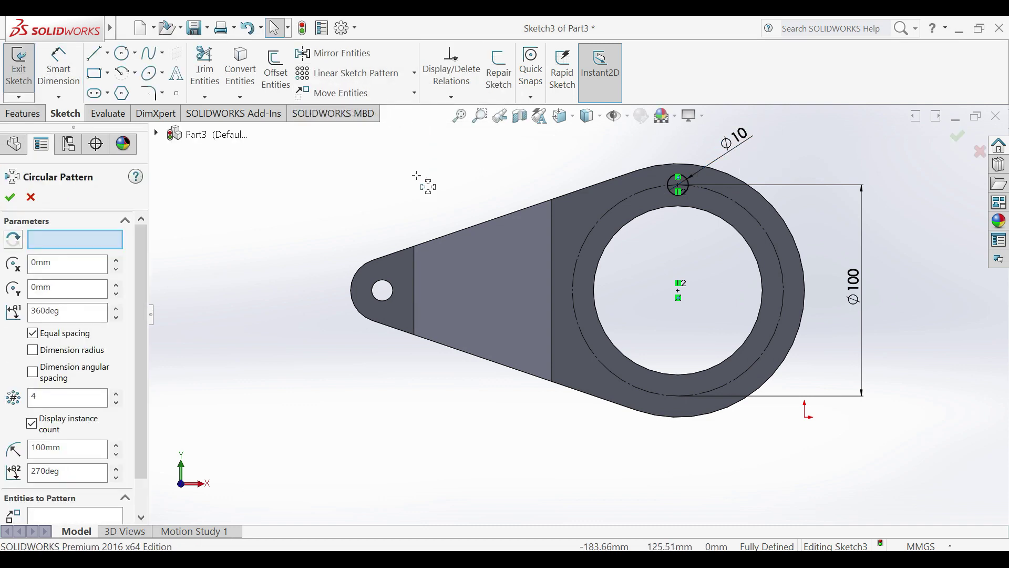
pyautogui.click(88, 242)
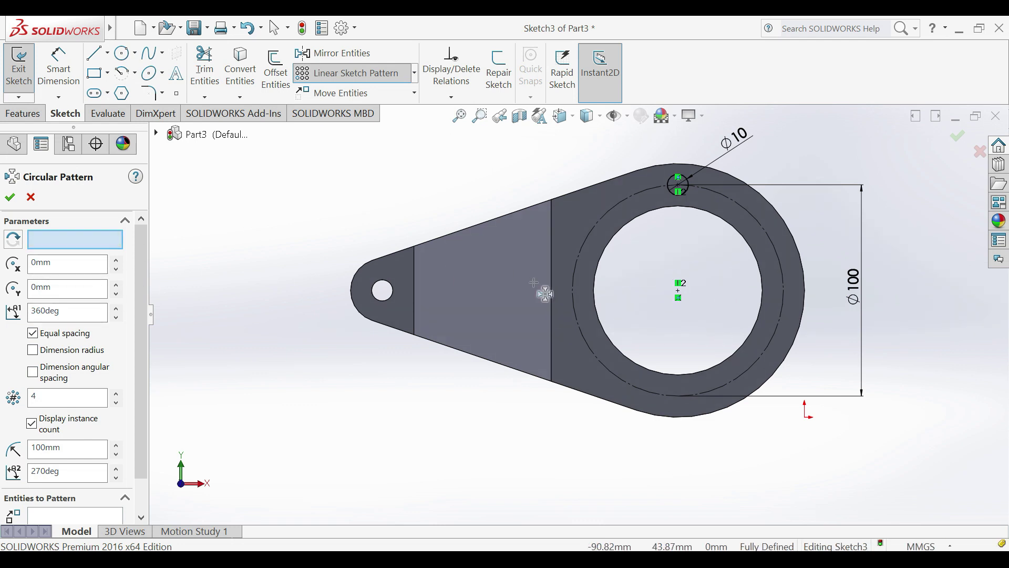
pyautogui.click(624, 224)
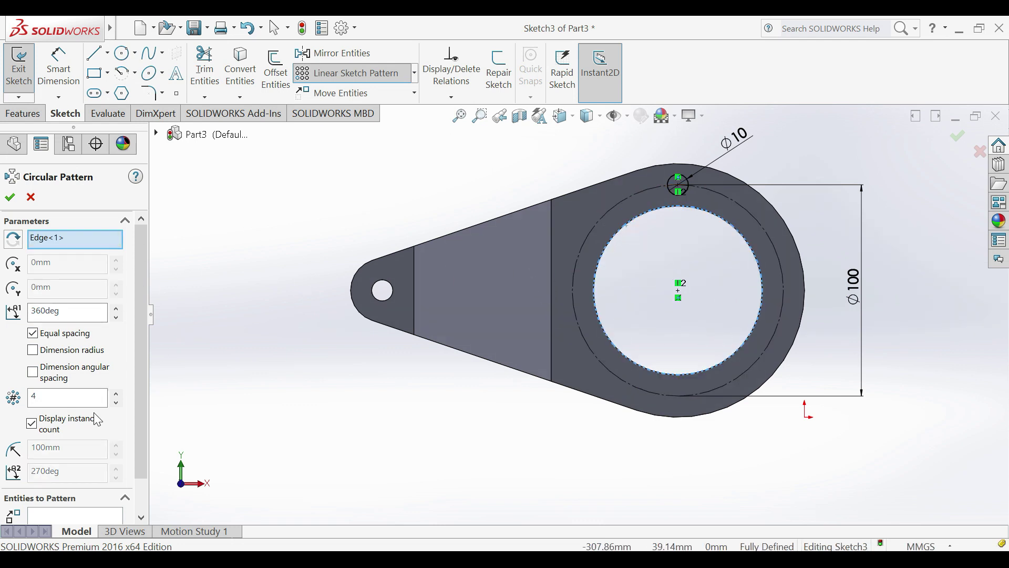
pyautogui.scroll(-1, 89, 465)
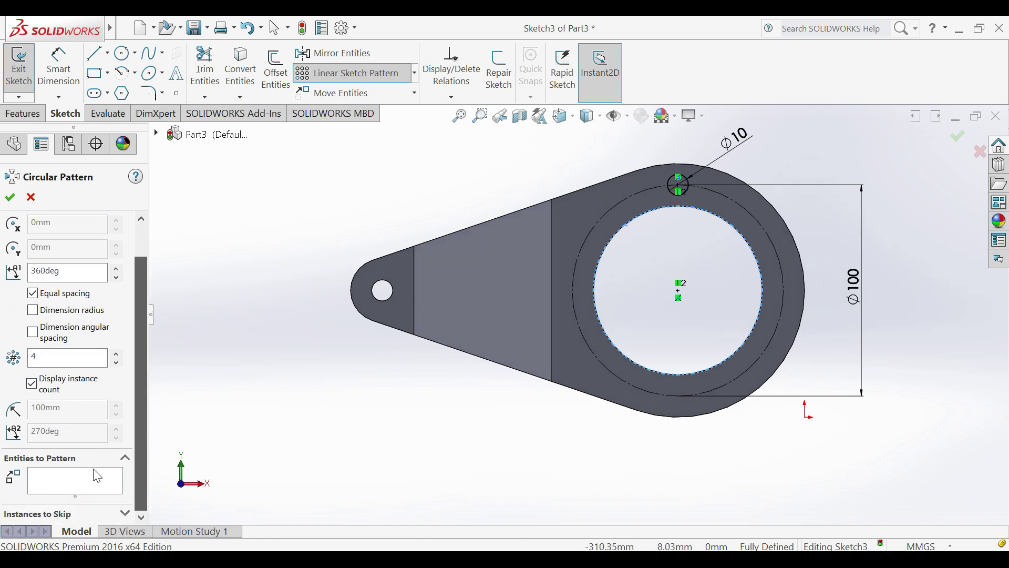
pyautogui.click(97, 478)
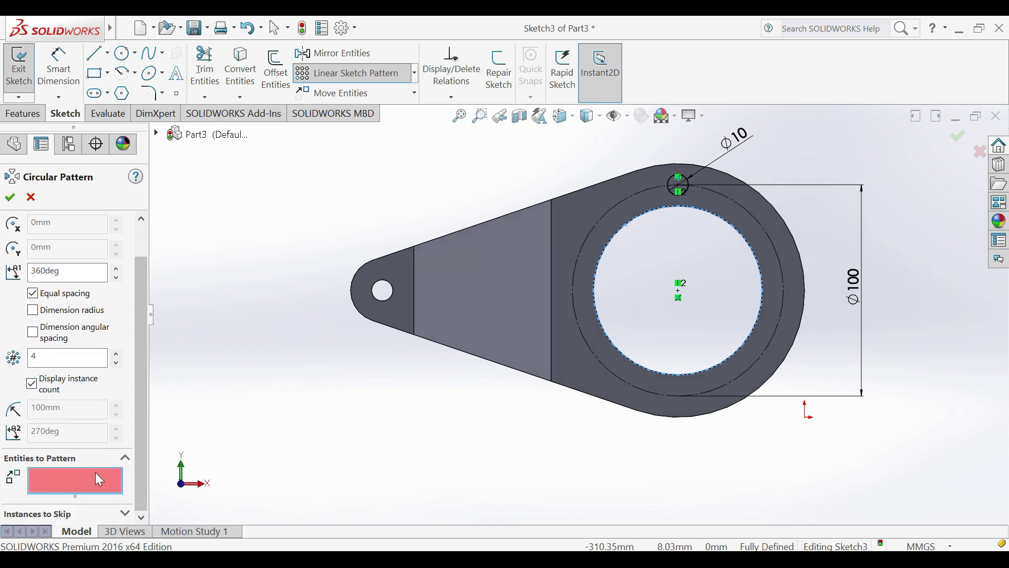
pyautogui.click(674, 186)
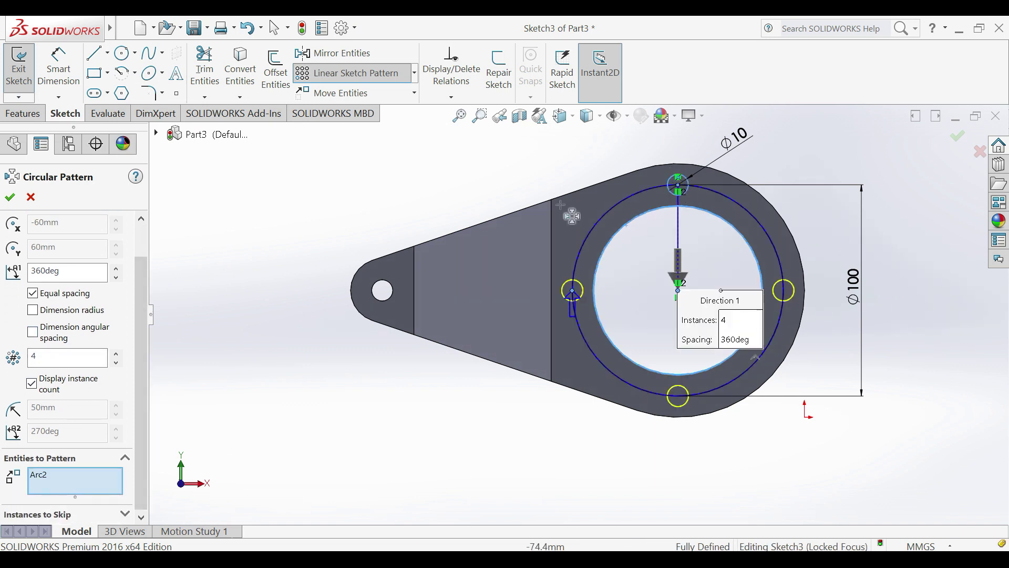
pyautogui.click(116, 356)
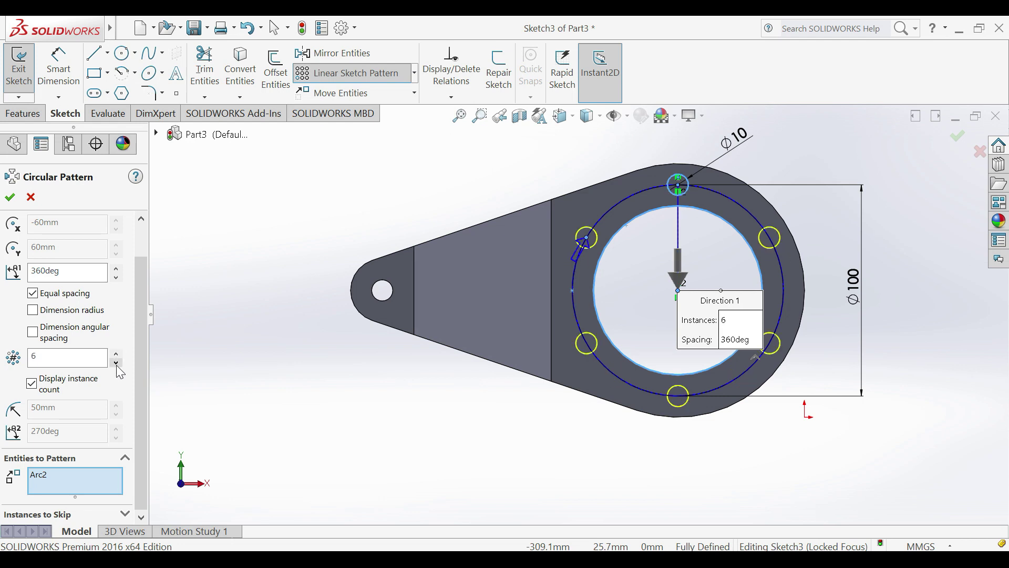
pyautogui.click(116, 362)
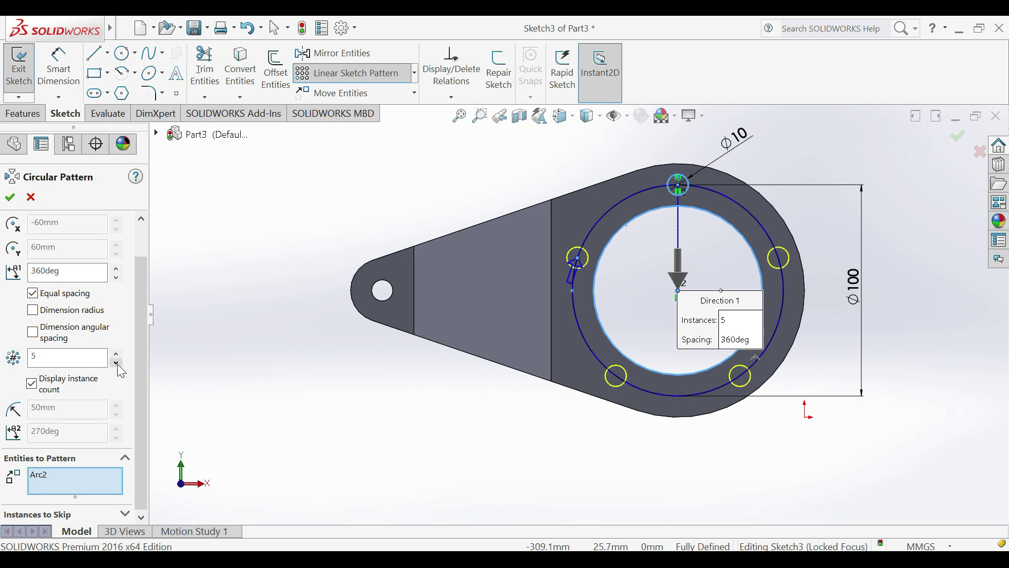
pyautogui.click(11, 198)
# Extrude-cut the four Ø10 bolt-hole circles Through All the bracket
pyautogui.click(30, 116)
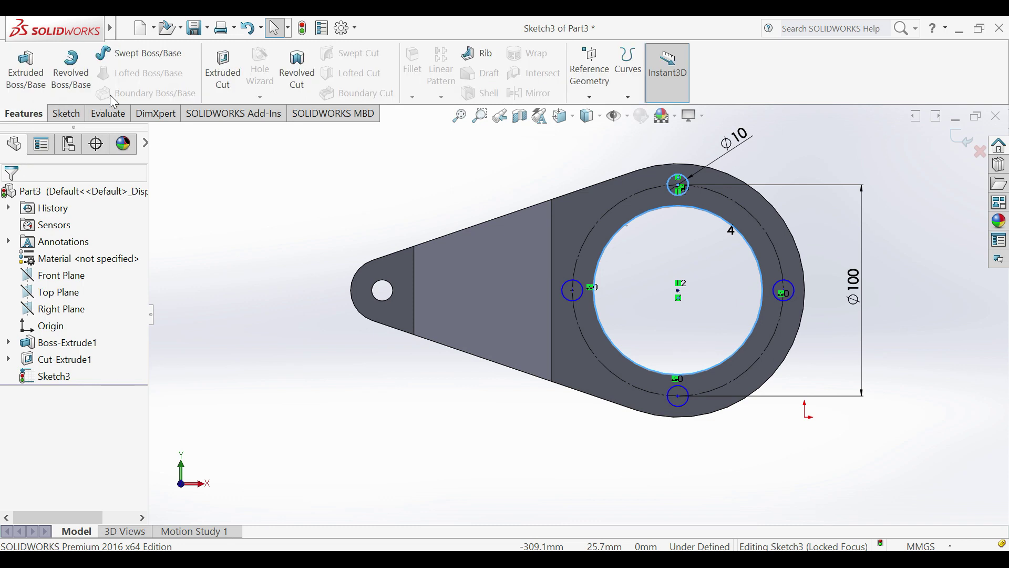
pyautogui.click(222, 76)
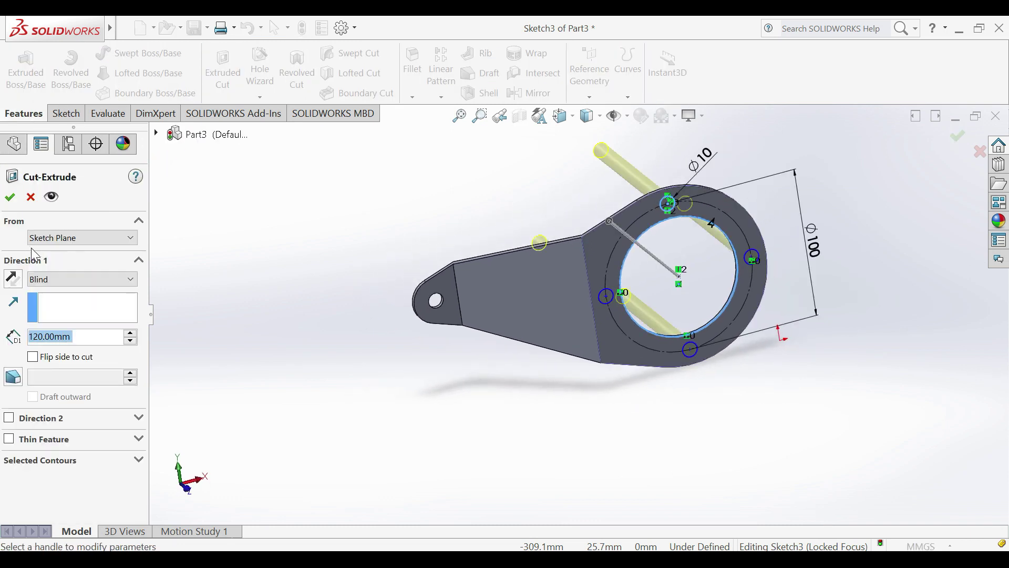
pyautogui.click(52, 282)
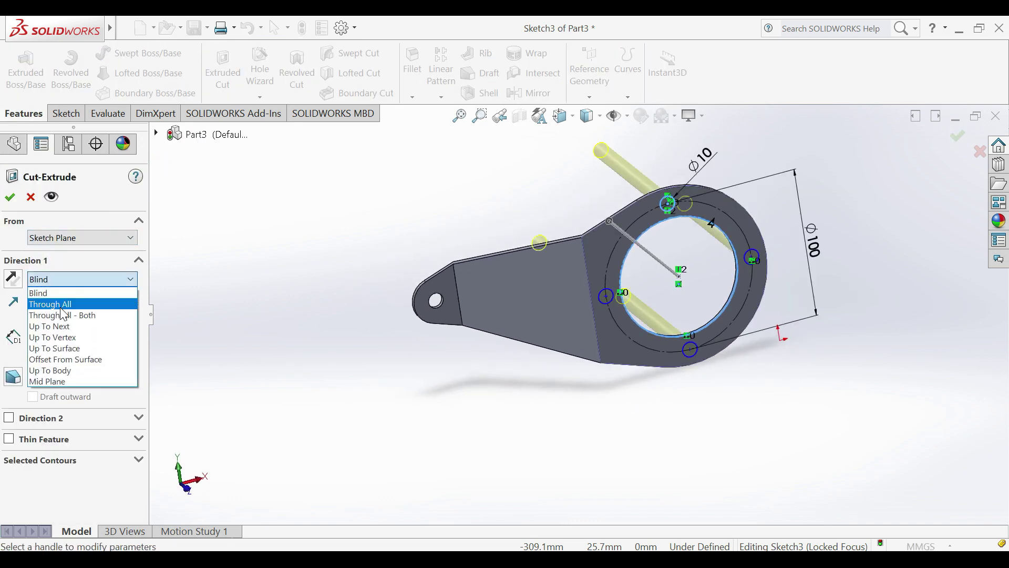
pyautogui.click(10, 197)
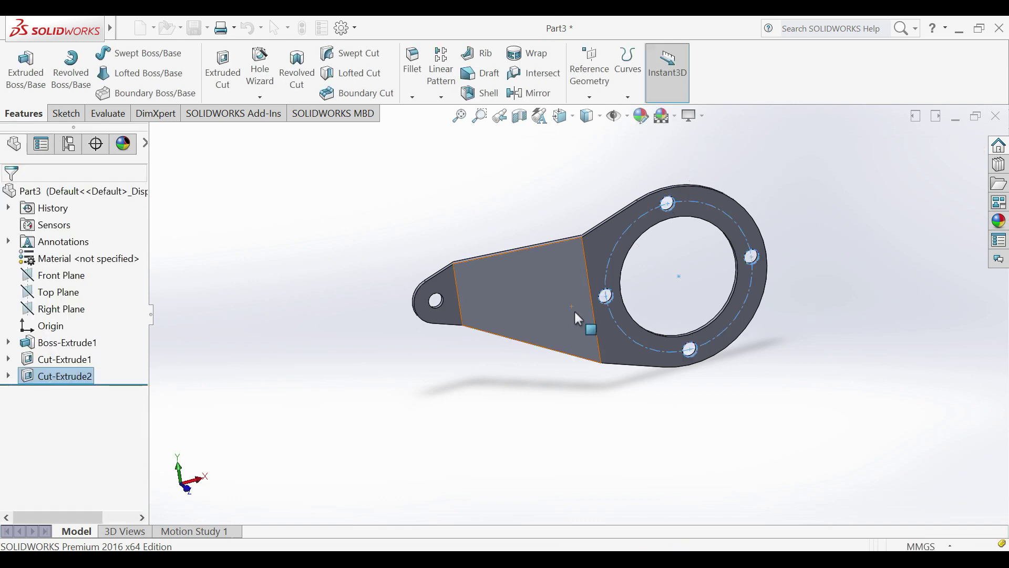
pyautogui.moveTo(528, 242)
pyautogui.mouseDown(button='middle')
pyautogui.moveTo(637, 170)
pyautogui.moveTo(712, 203)
pyautogui.moveTo(712, 289)
pyautogui.moveTo(639, 188)
pyautogui.moveTo(541, 270)
pyautogui.moveTo(534, 337)
pyautogui.moveTo(446, 218)
pyautogui.mouseUp(button='middle')
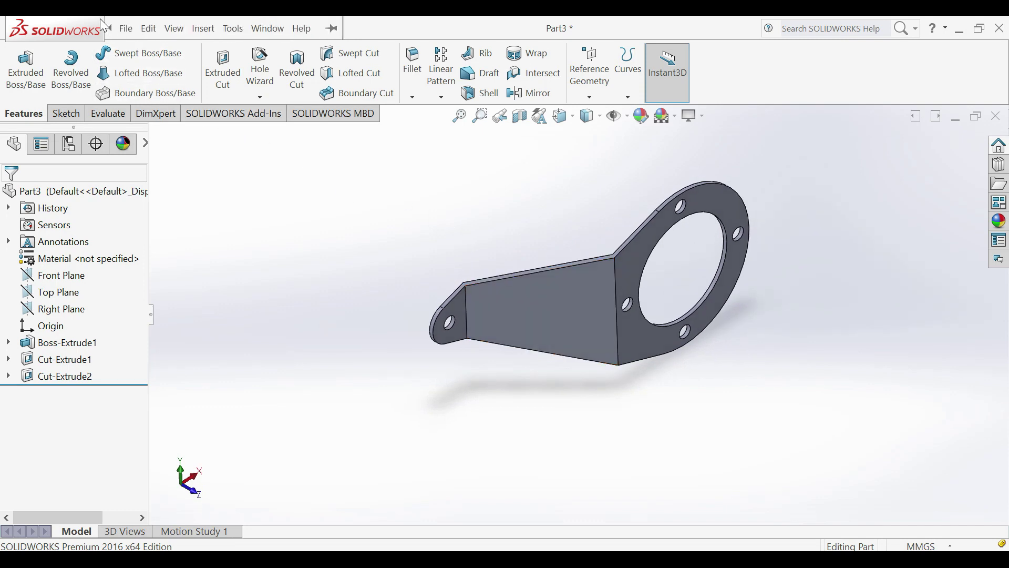
# Convert the bracket to 3.00 mm sheet metal, fixing the motor-hole flange and bending both folds
pyautogui.click(126, 29)
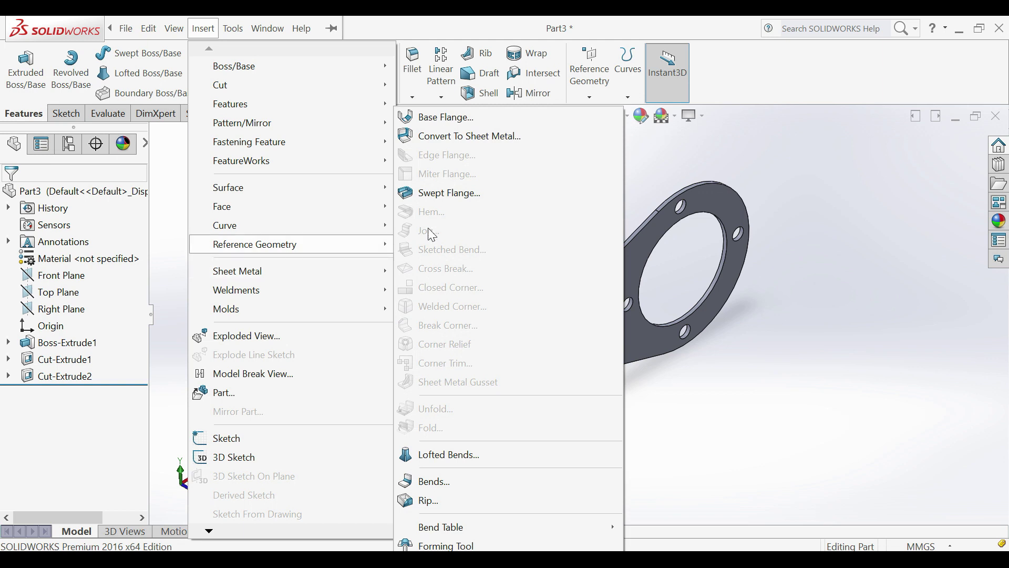
pyautogui.moveTo(238, 271)
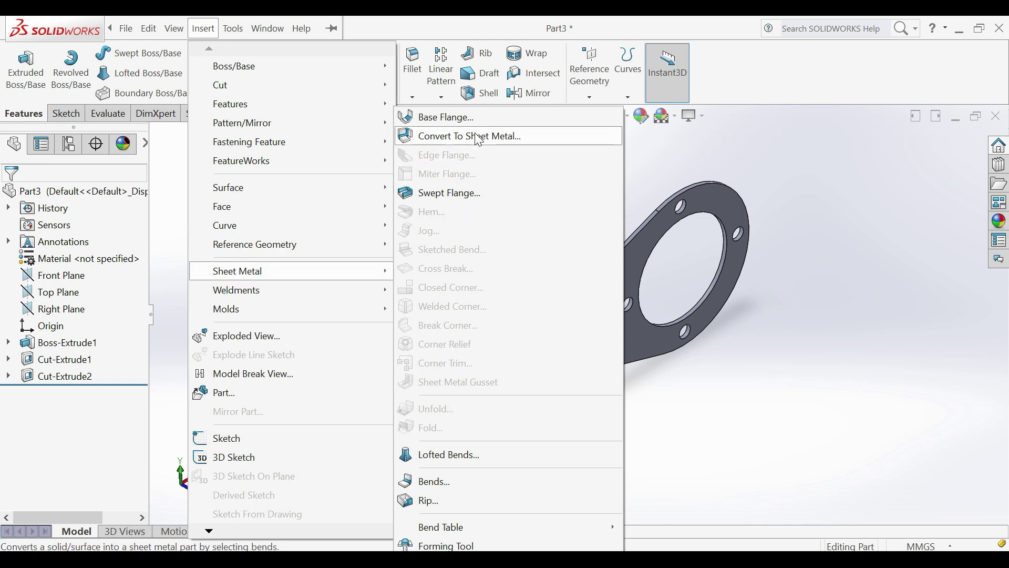
pyautogui.click(477, 138)
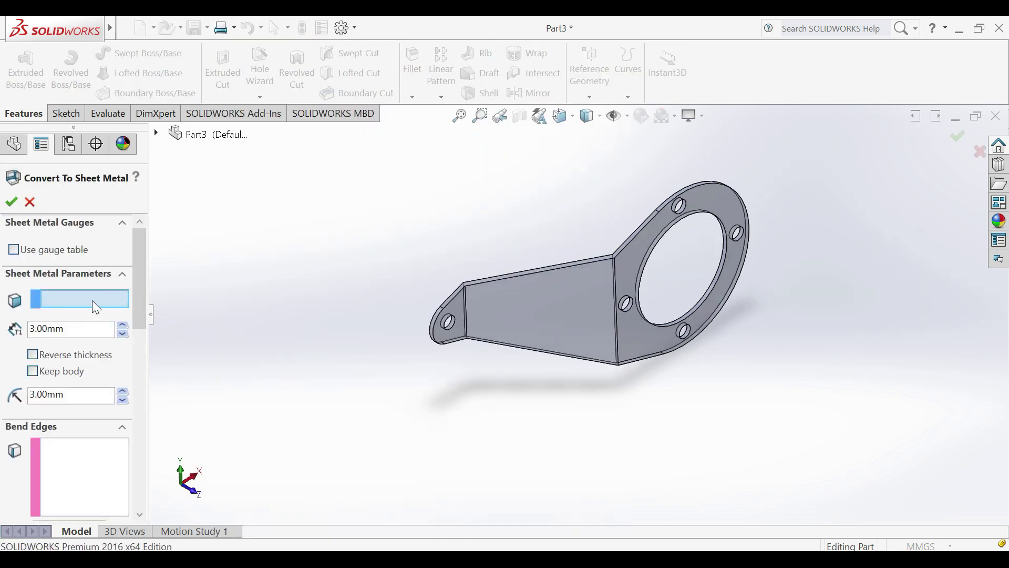
pyautogui.click(85, 332)
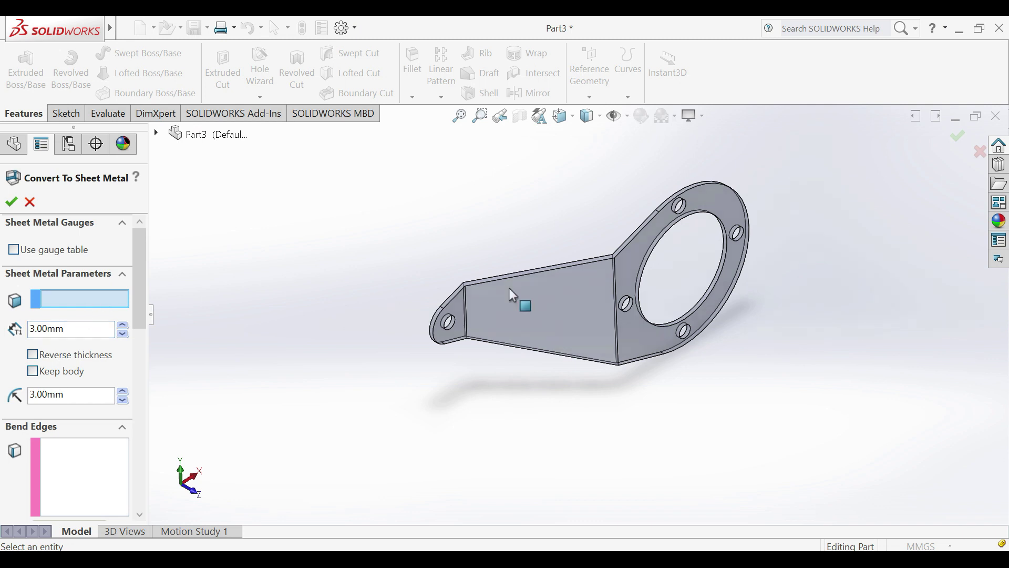
pyautogui.click(637, 335)
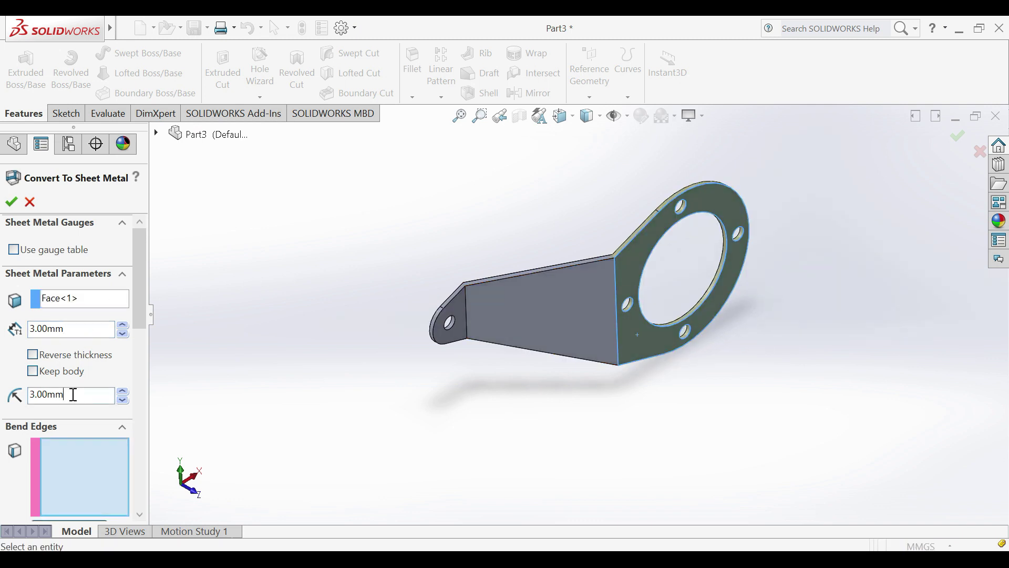
pyautogui.click(615, 291)
pyautogui.click(465, 311)
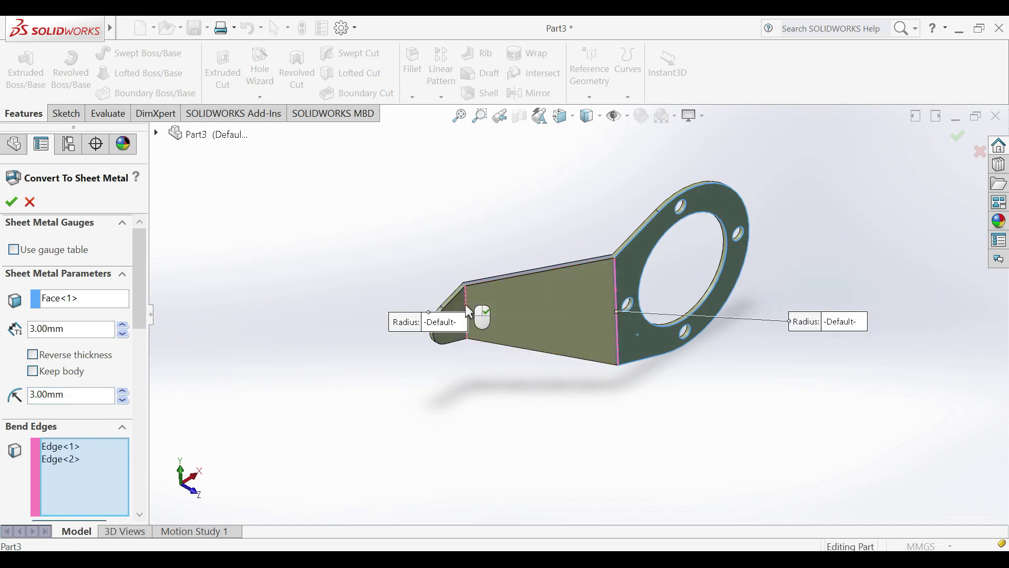
pyautogui.click(11, 201)
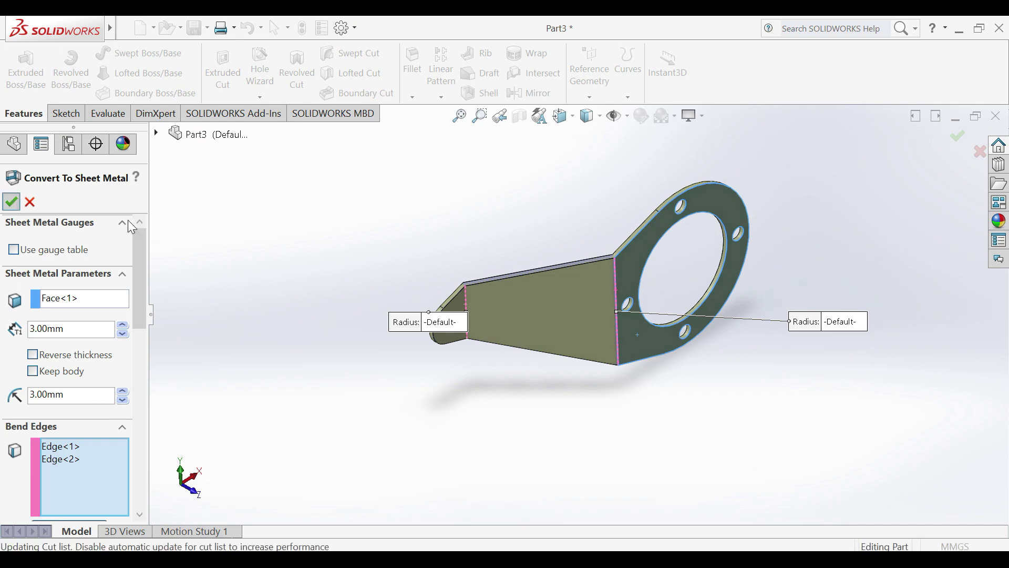
pyautogui.moveTo(618, 334); pyautogui.dragTo(388, 313, button='middle')
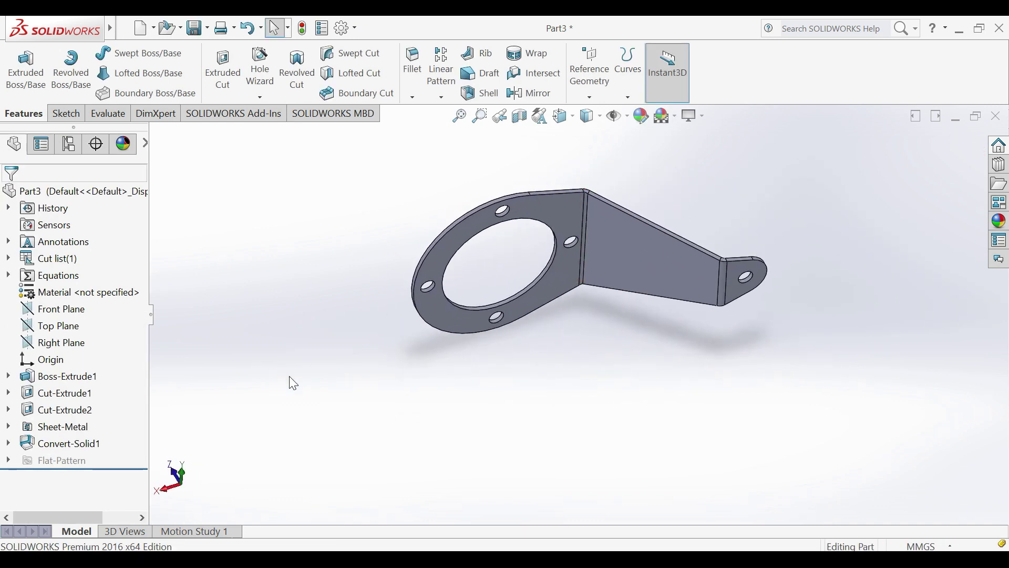
pyautogui.click(10, 459)
pyautogui.click(48, 475)
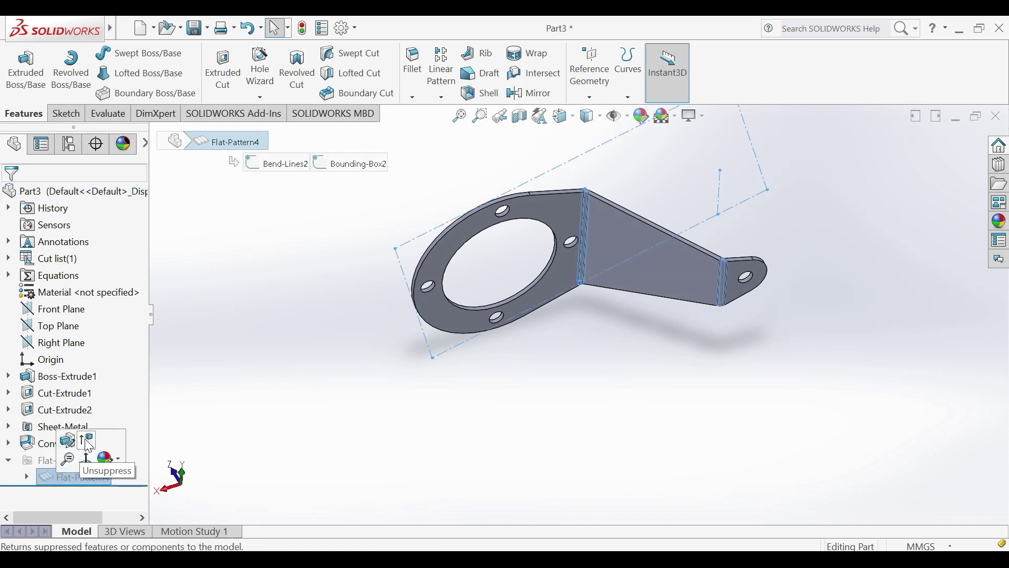
pyautogui.click(85, 443)
pyautogui.moveTo(649, 240)
pyautogui.mouseDown(button='middle')
pyautogui.moveTo(707, 221)
pyautogui.moveTo(771, 323)
pyautogui.mouseUp(button='middle')
pyautogui.click(580, 209)
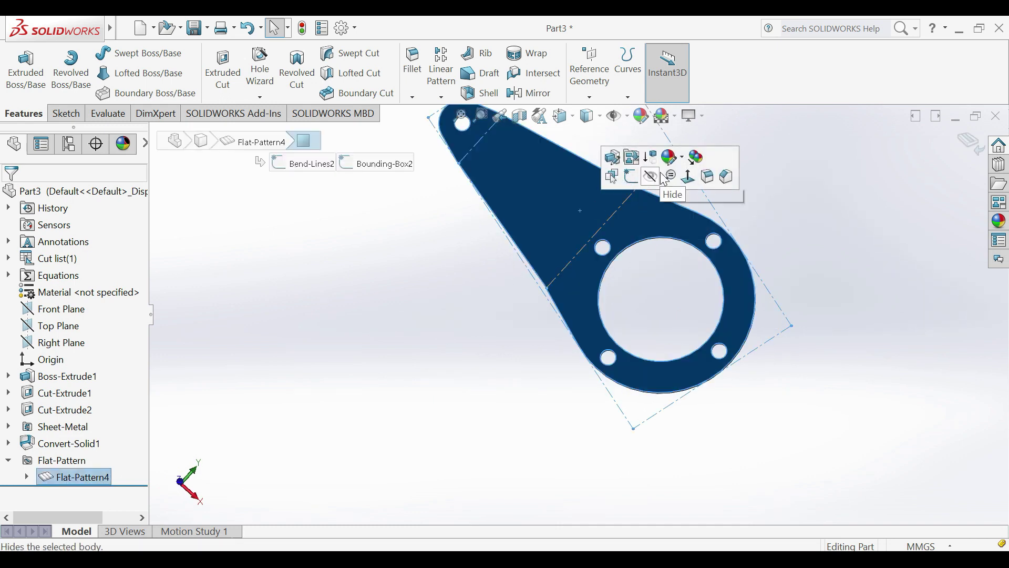
pyautogui.click(688, 180)
pyautogui.click(757, 167)
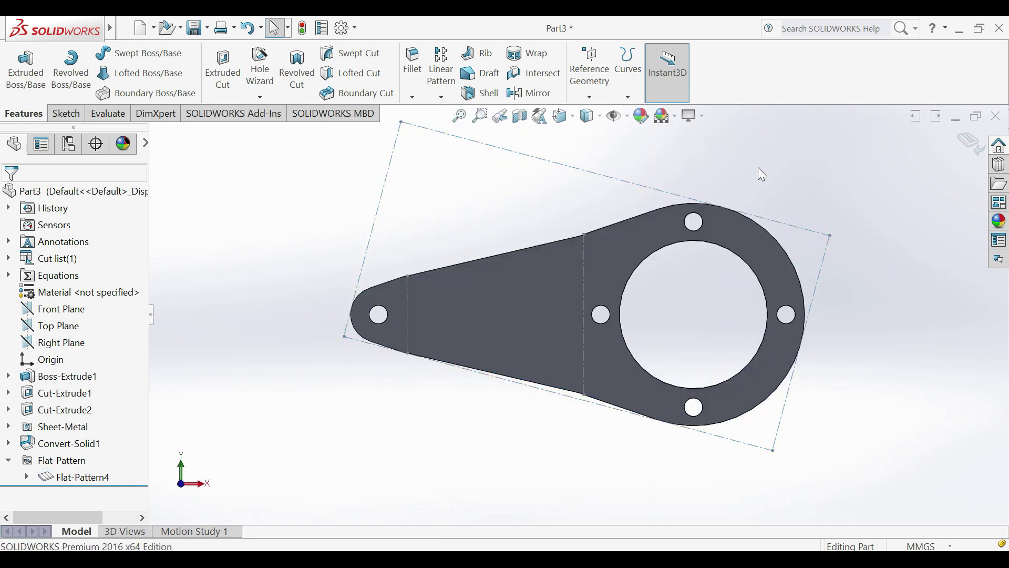
pyautogui.click(539, 312)
pyautogui.rightClick(93, 478)
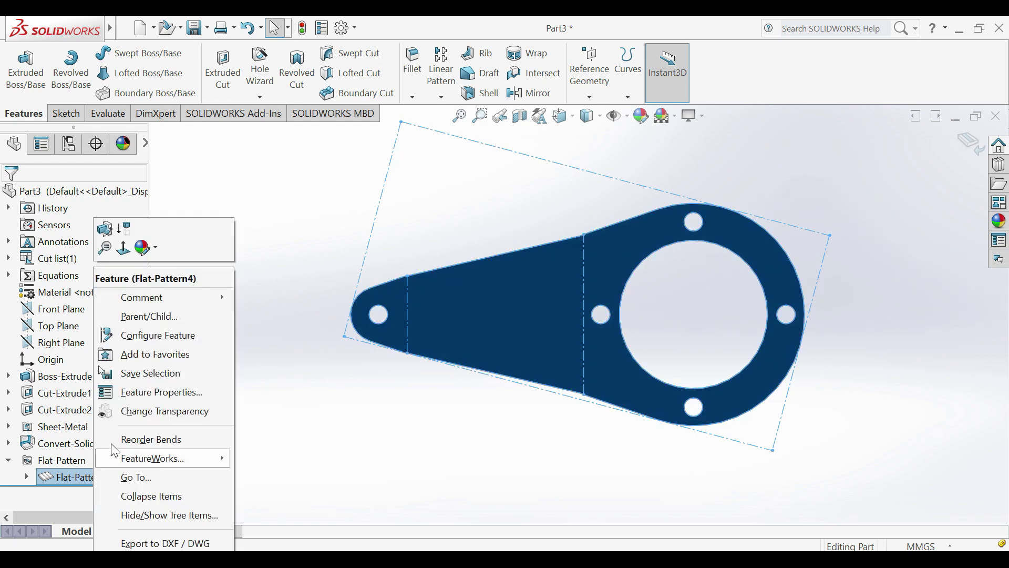
pyautogui.click(126, 237)
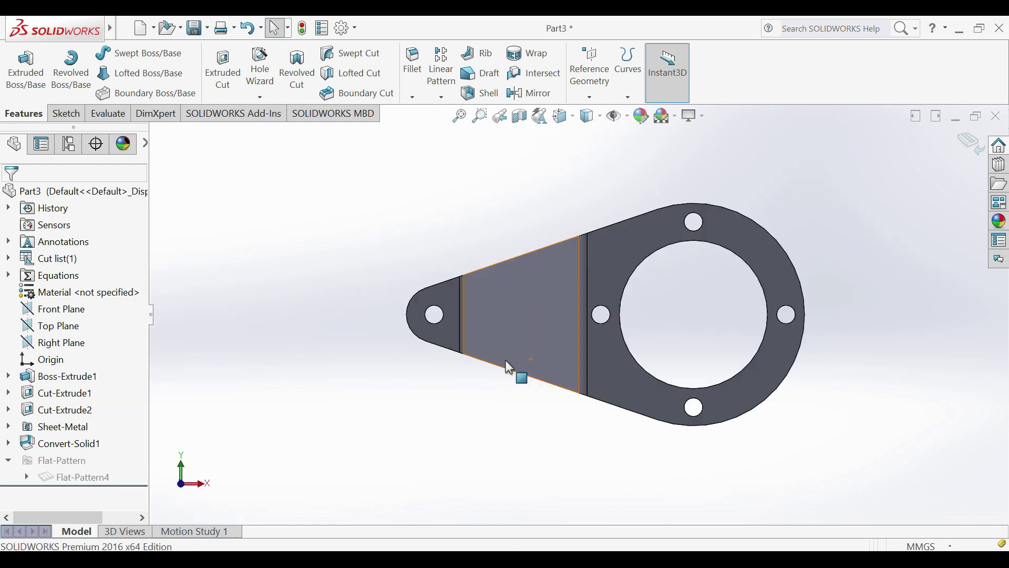
pyautogui.moveTo(486, 413)
pyautogui.mouseDown(button='middle')
pyautogui.moveTo(479, 315)
pyautogui.moveTo(416, 378)
pyautogui.moveTo(394, 360)
pyautogui.moveTo(458, 345)
pyautogui.moveTo(158, 146)
pyautogui.moveTo(464, 434)
pyautogui.mouseUp(button='middle')
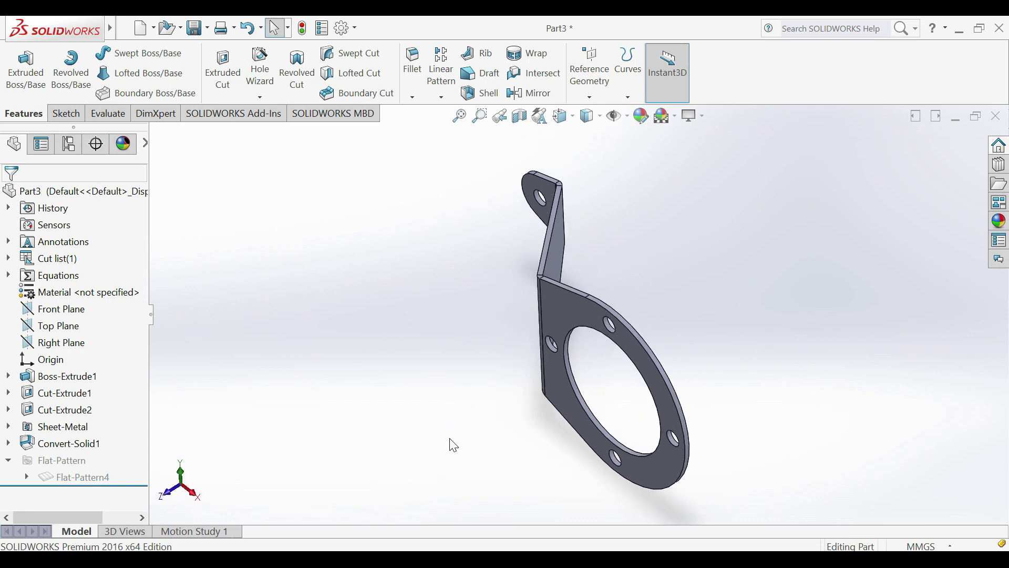